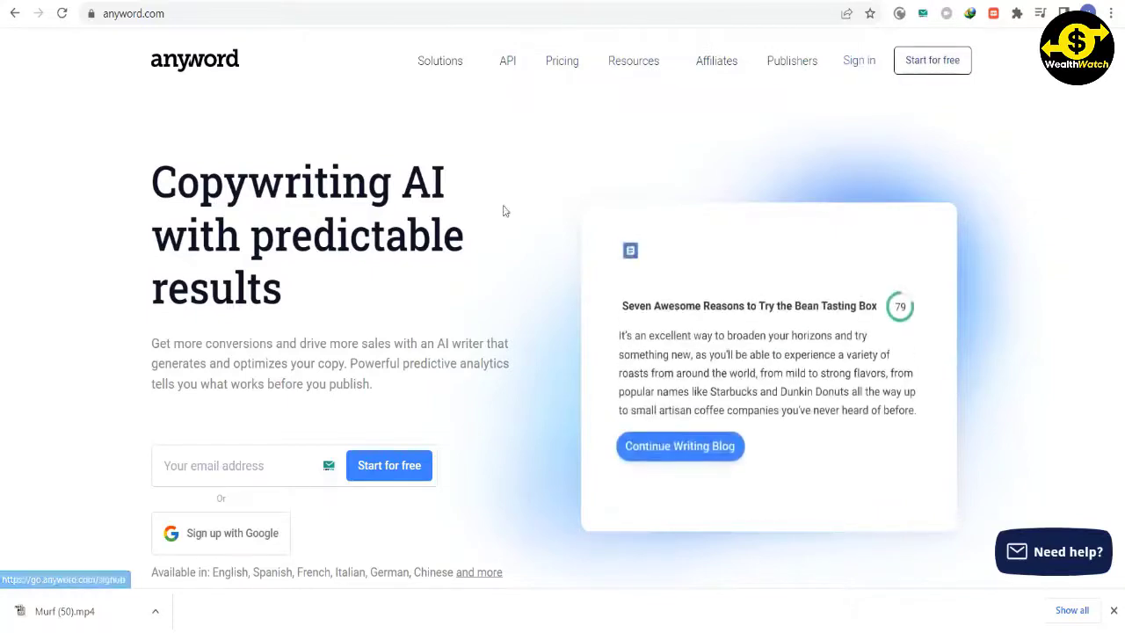
Scroll through the Anyword homepage feature sections, from performance scores down to SMS copy.
{"action": "scroll", "coordinate": [533, 302], "scroll_direction": "down", "scroll_amount": 2}
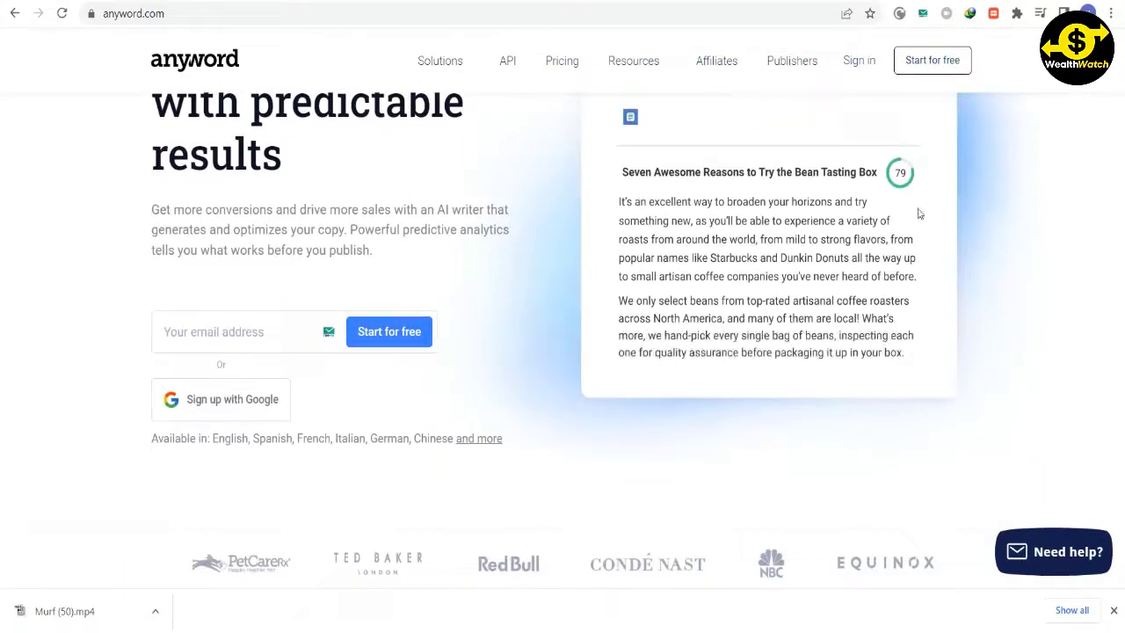
{"action": "scroll", "coordinate": [532, 400], "scroll_direction": "down", "scroll_amount": 3}
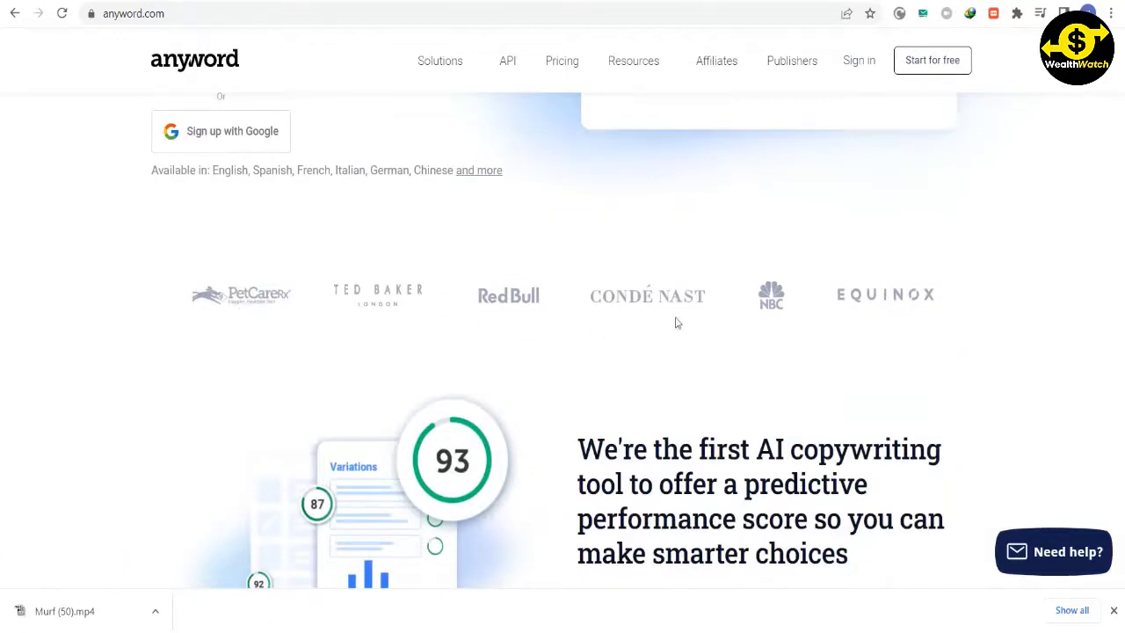
{"action": "scroll", "coordinate": [866, 322], "scroll_direction": "down", "scroll_amount": 2}
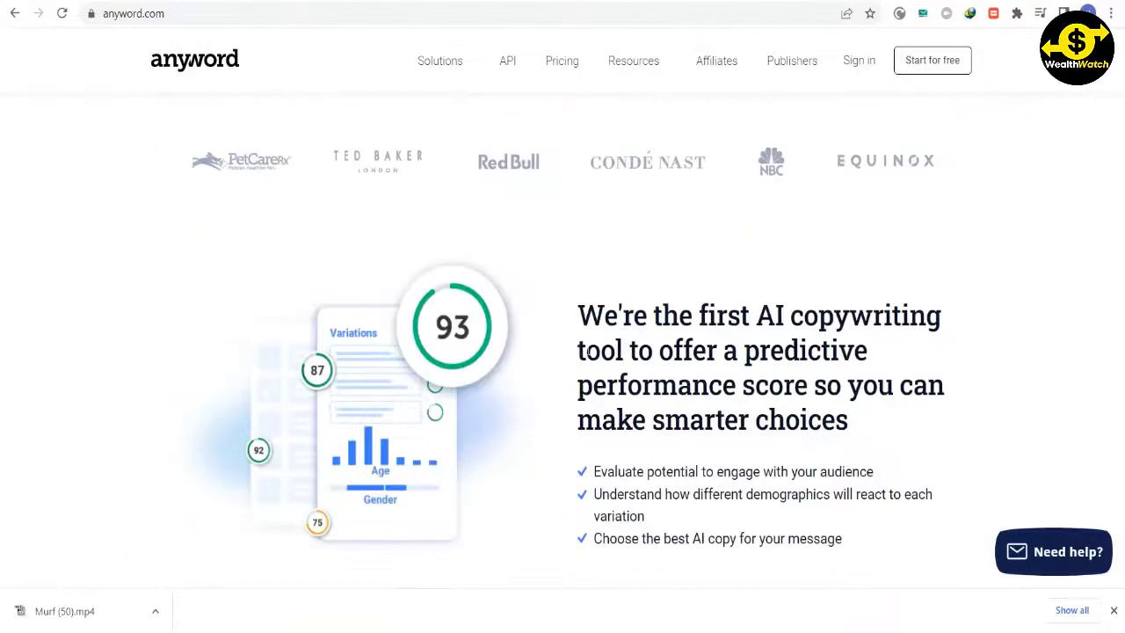
{"action": "scroll", "coordinate": [920, 434], "scroll_direction": "down", "scroll_amount": 5}
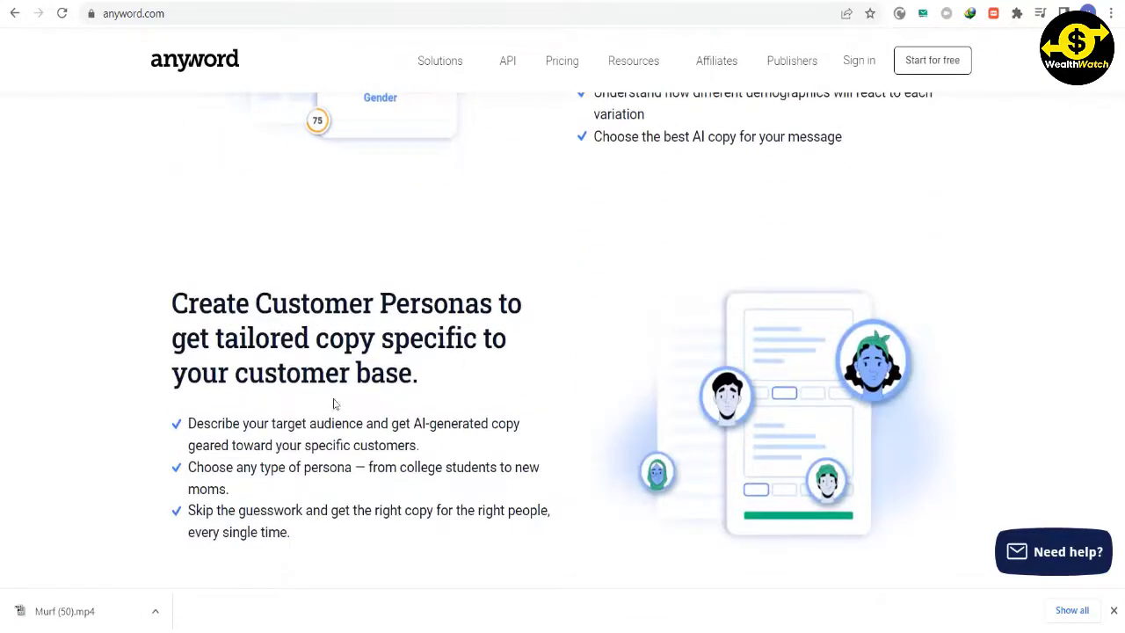
{"action": "scroll", "coordinate": [563, 357], "scroll_direction": "down", "scroll_amount": 5}
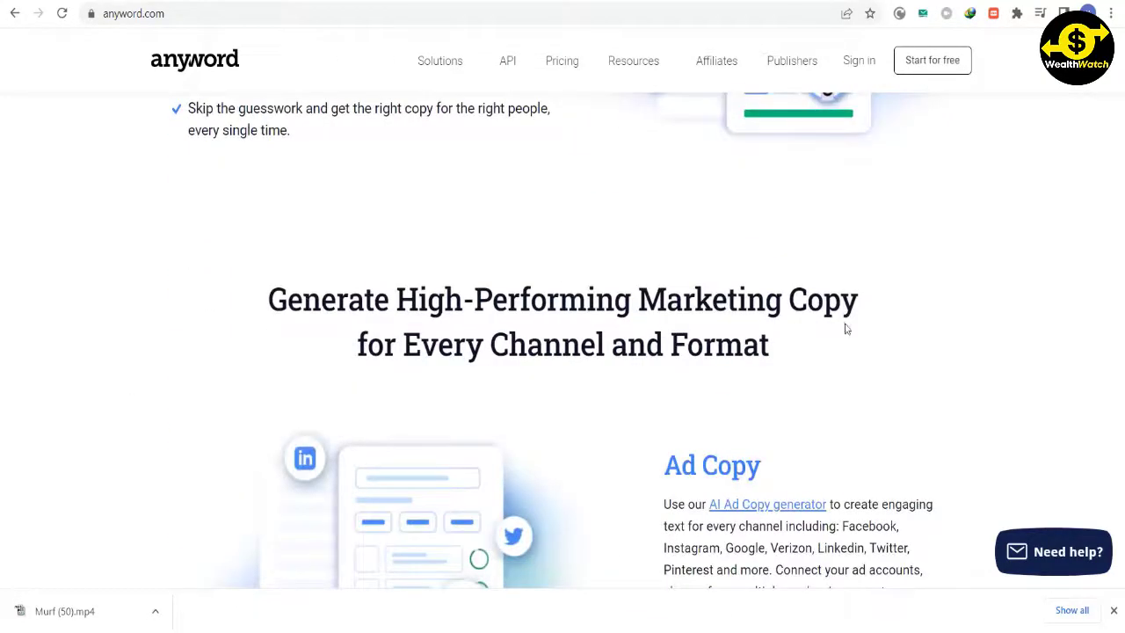
{"action": "scroll", "coordinate": [787, 396], "scroll_direction": "down", "scroll_amount": 8}
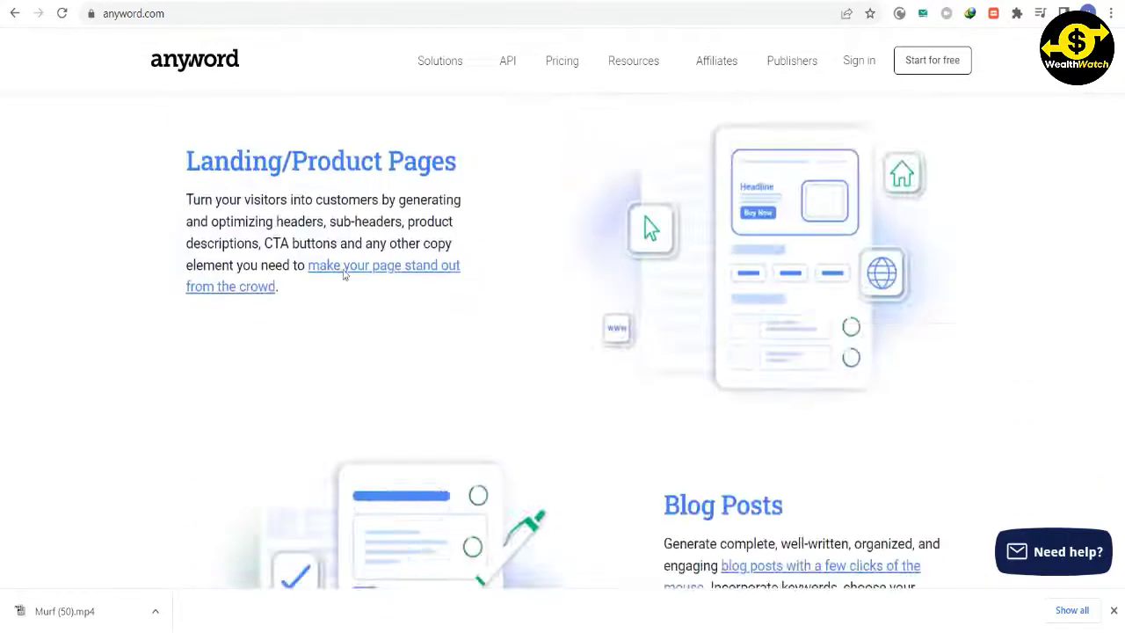
{"action": "scroll", "coordinate": [434, 304], "scroll_direction": "down", "scroll_amount": 6}
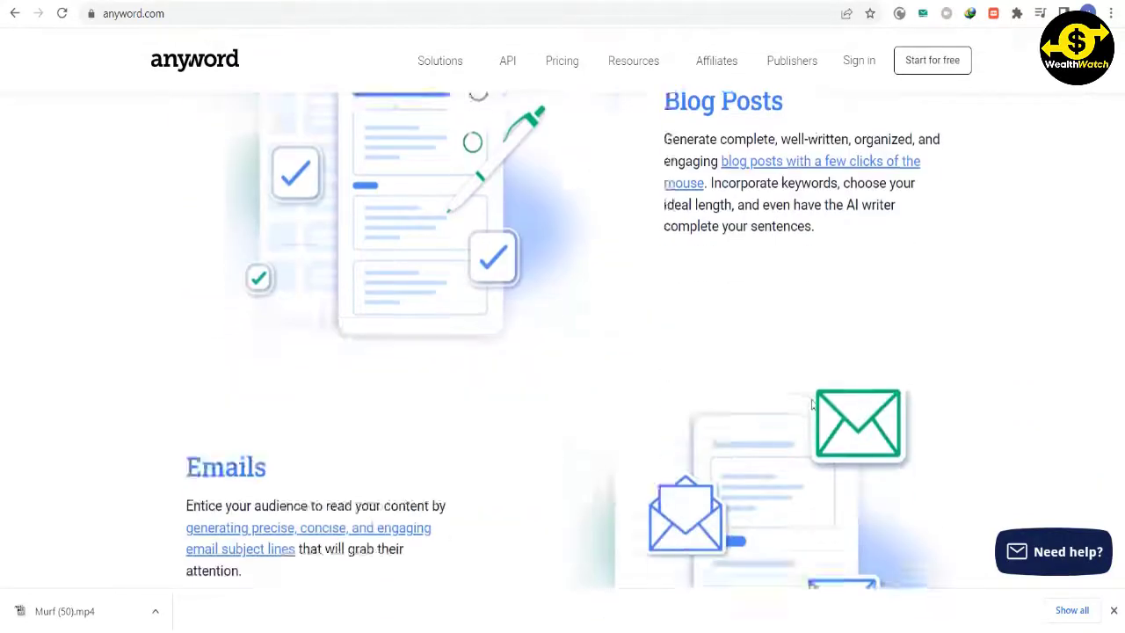
{"action": "scroll", "coordinate": [500, 344], "scroll_direction": "down", "scroll_amount": 3}
{"action": "scroll", "coordinate": [709, 460], "scroll_direction": "down", "scroll_amount": 4}
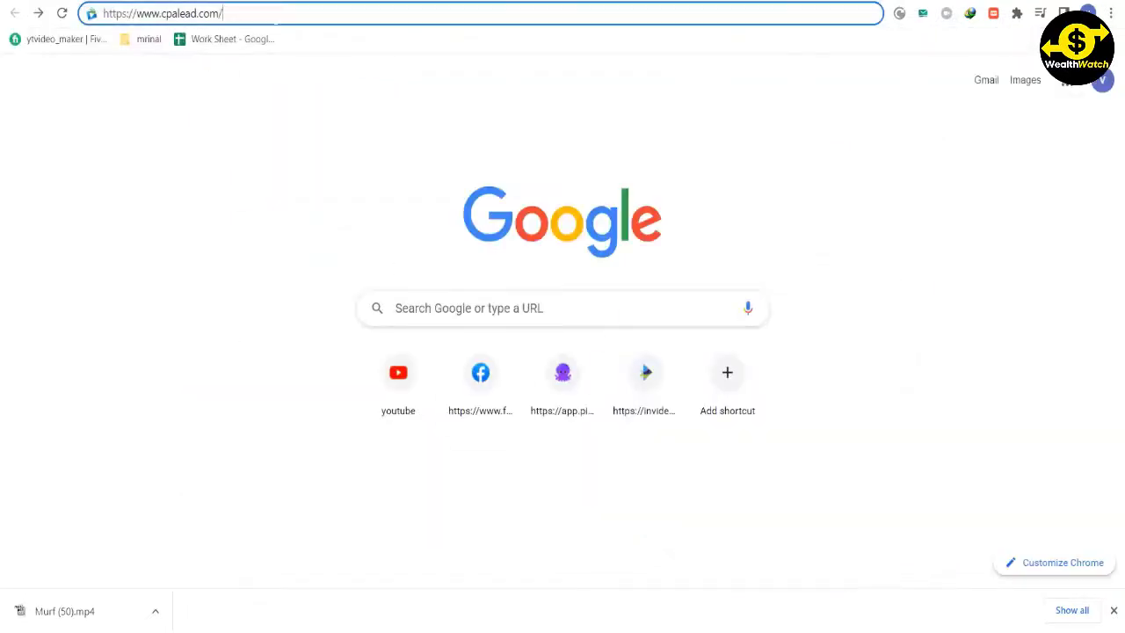
Load cpalead.com and go to its publisher Sign Up page.
{"action": "key", "text": "Return"}
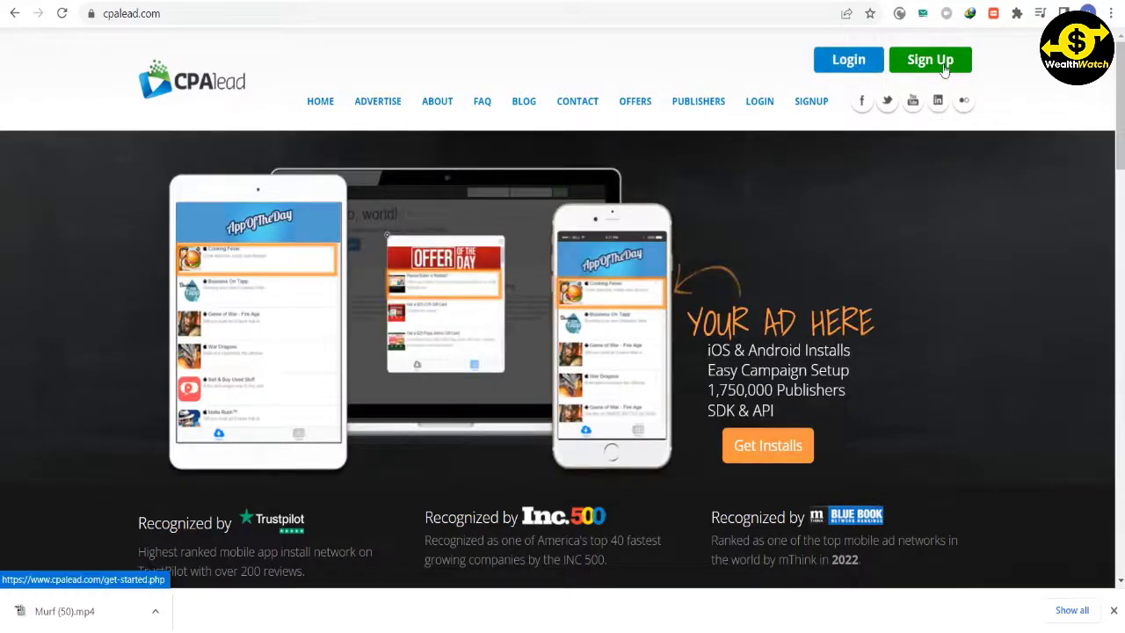
{"action": "left_click", "coordinate": [946, 71]}
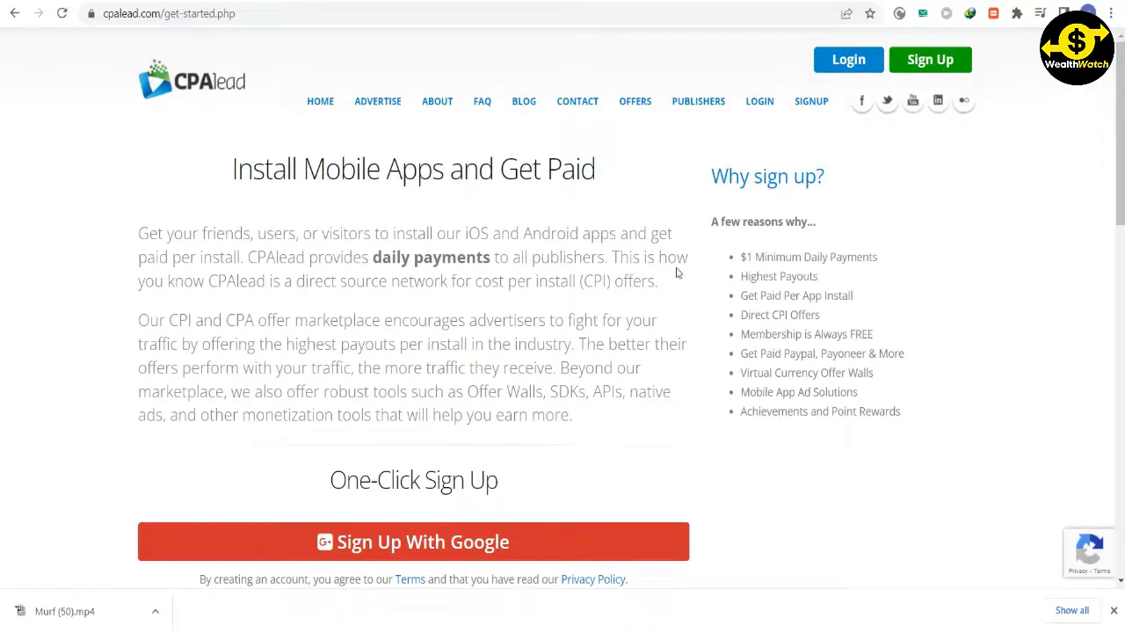
Submit the CPAlead email sign-up form and continue to the new account's dashboard.
{"action": "scroll", "coordinate": [585, 272], "scroll_direction": "down", "scroll_amount": 6}
{"action": "type", "text": "abu"}
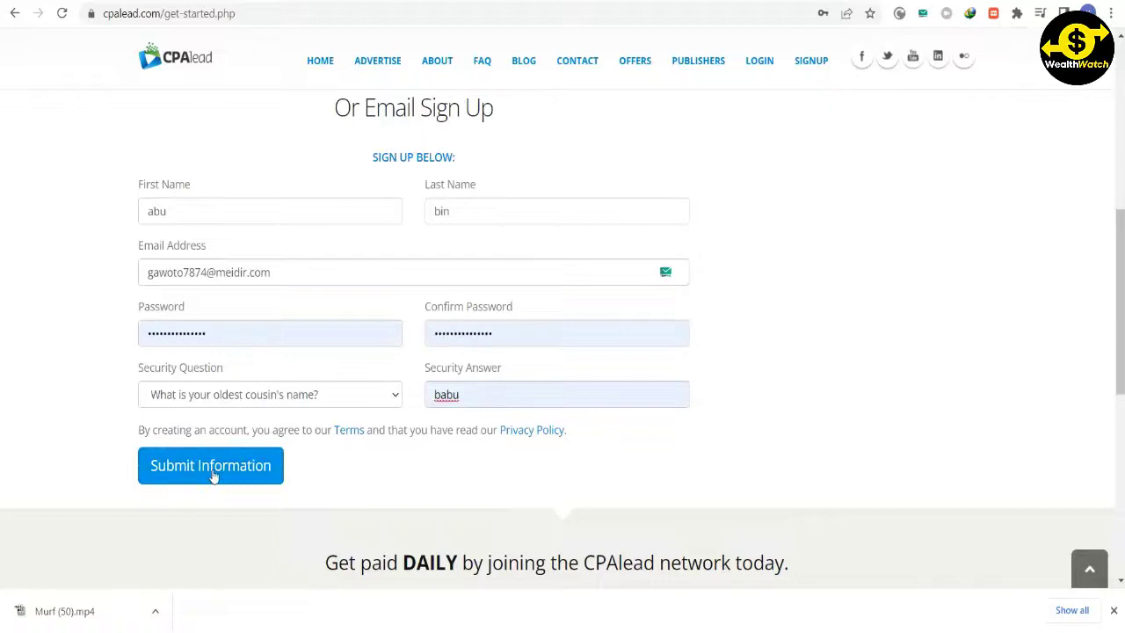
{"action": "left_click", "coordinate": [232, 469]}
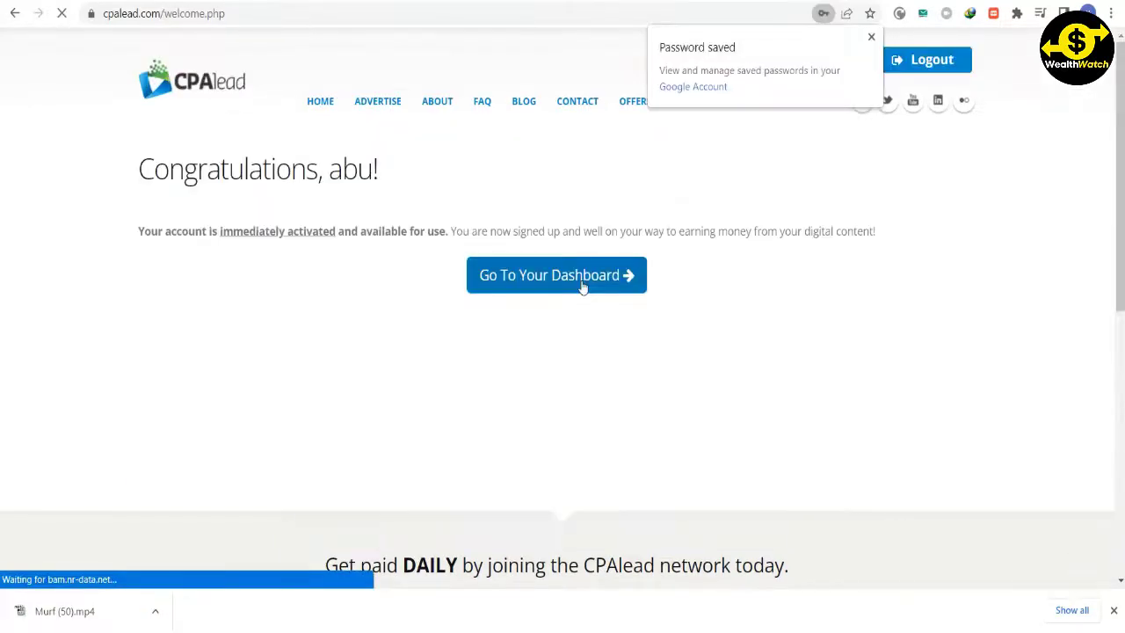
{"action": "left_click", "coordinate": [581, 286]}
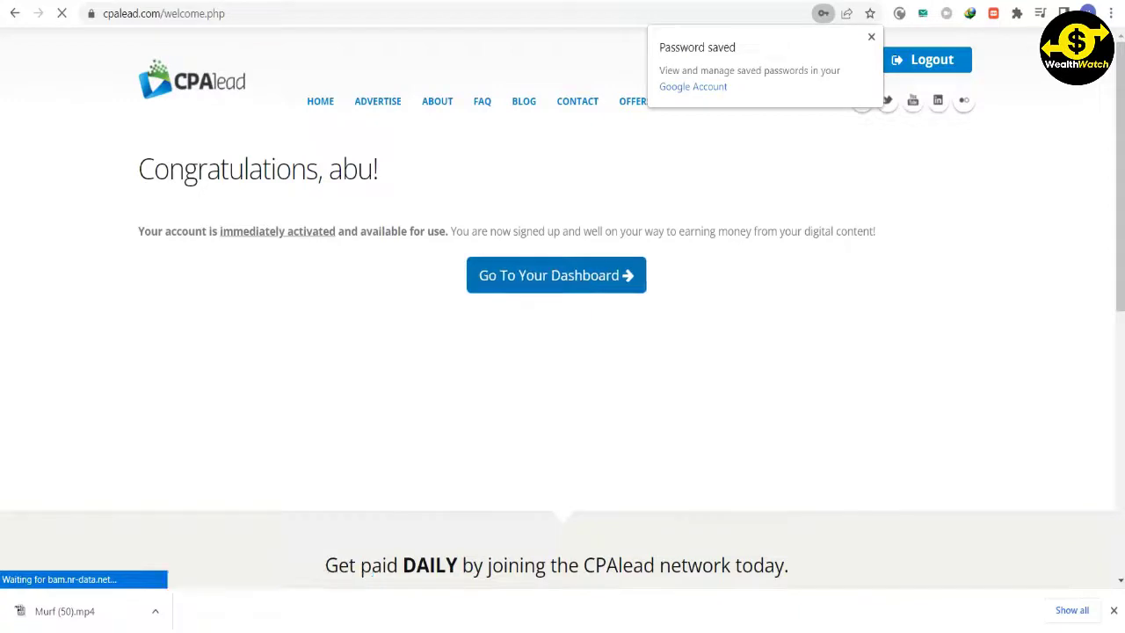
Dismiss the password-saved notice and scroll the offers table down to the ranked offers.
{"action": "left_click", "coordinate": [872, 40]}
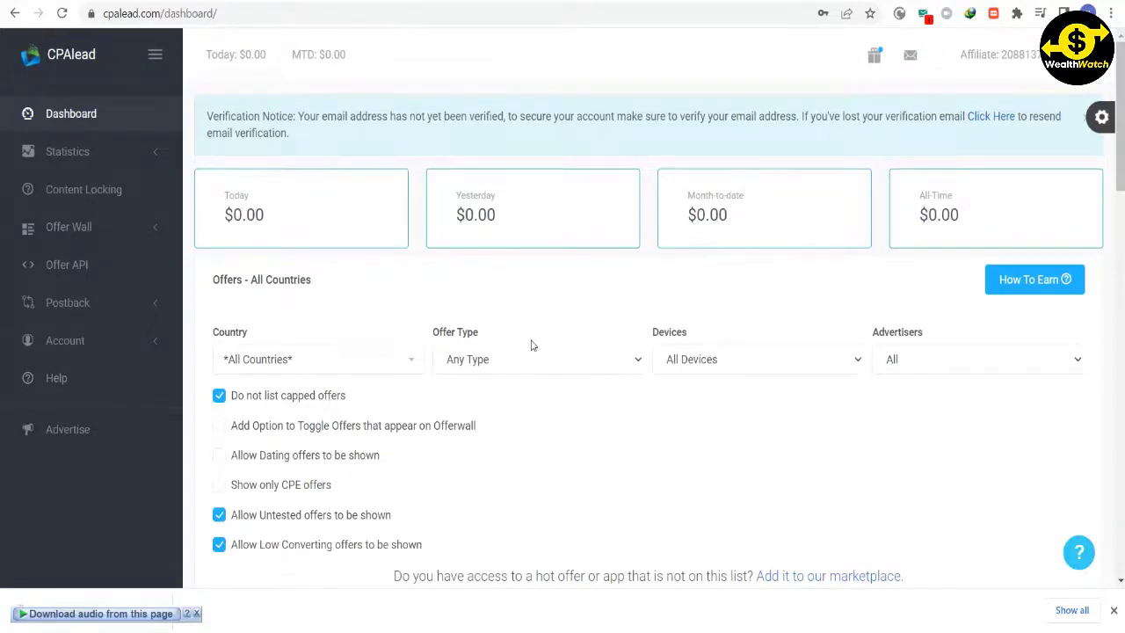
{"action": "scroll", "coordinate": [307, 273], "scroll_direction": "down", "scroll_amount": 2}
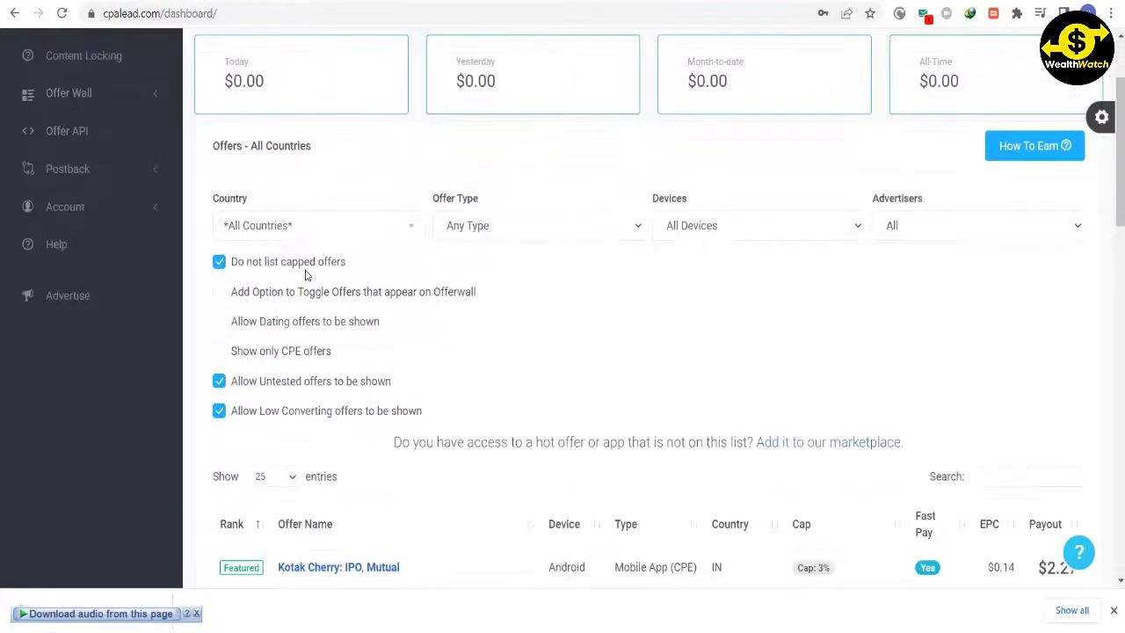
{"action": "scroll", "coordinate": [307, 274], "scroll_direction": "down", "scroll_amount": 2}
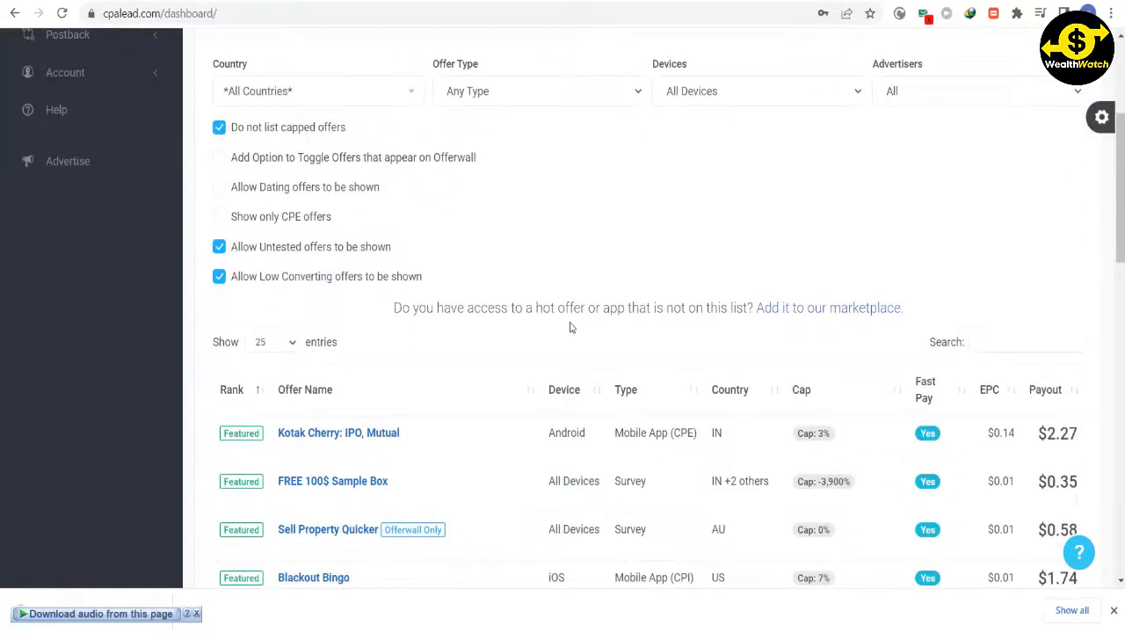
{"action": "scroll", "coordinate": [569, 323], "scroll_direction": "down", "scroll_amount": 2}
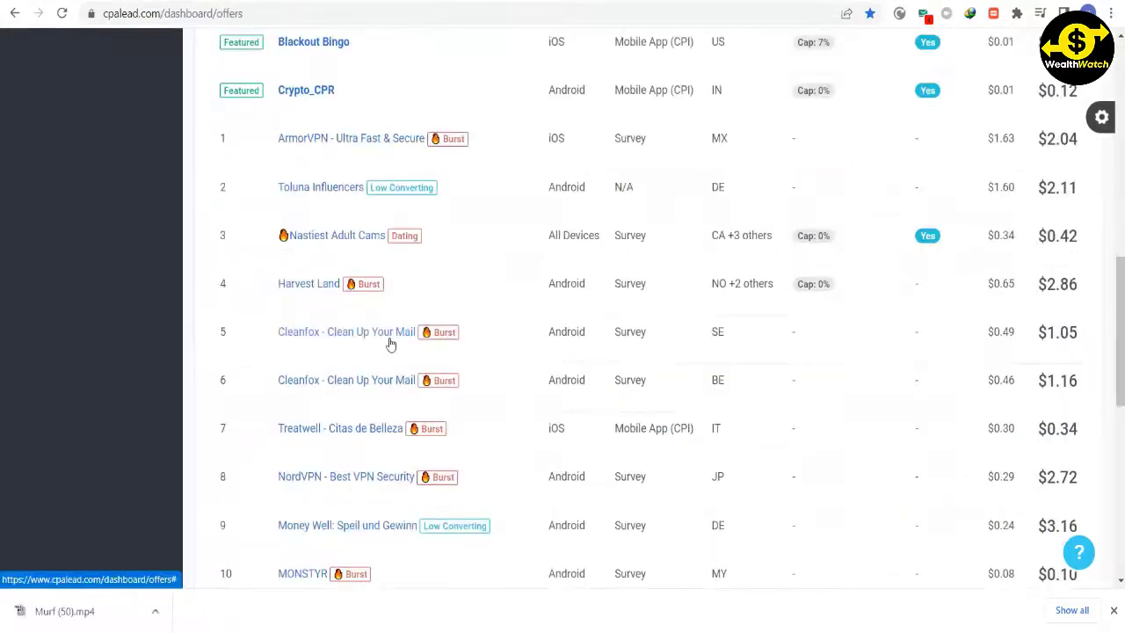
Inspect the Cleanfox offer's affiliate link, history and 120x120 creative at $1.05.
{"action": "left_click", "coordinate": [390, 341]}
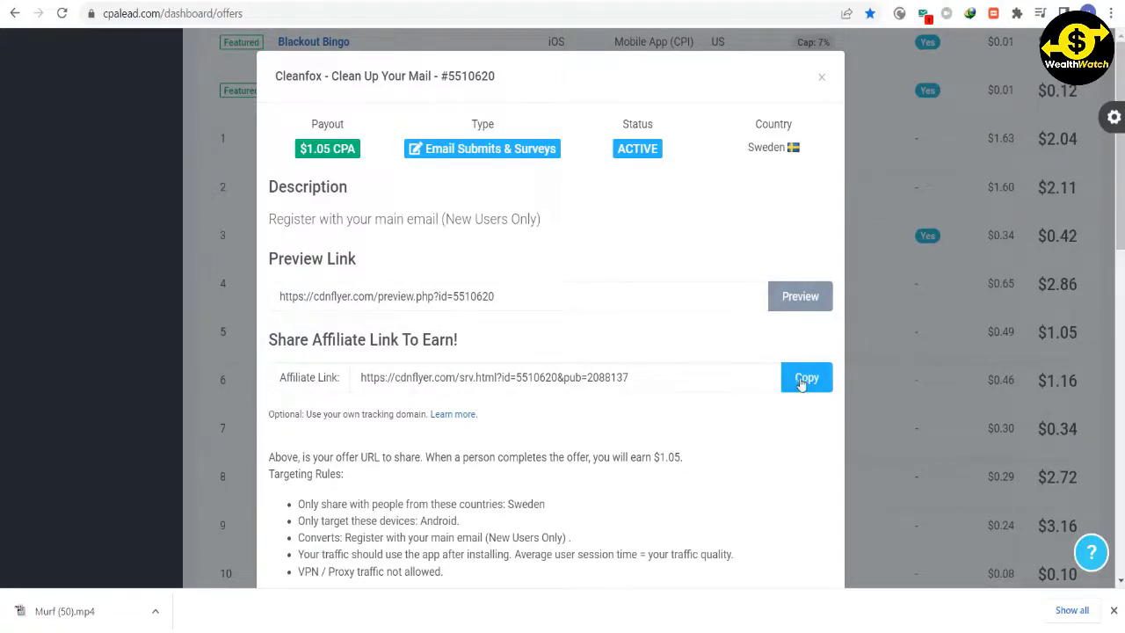
{"action": "scroll", "coordinate": [395, 496], "scroll_direction": "down", "scroll_amount": 3}
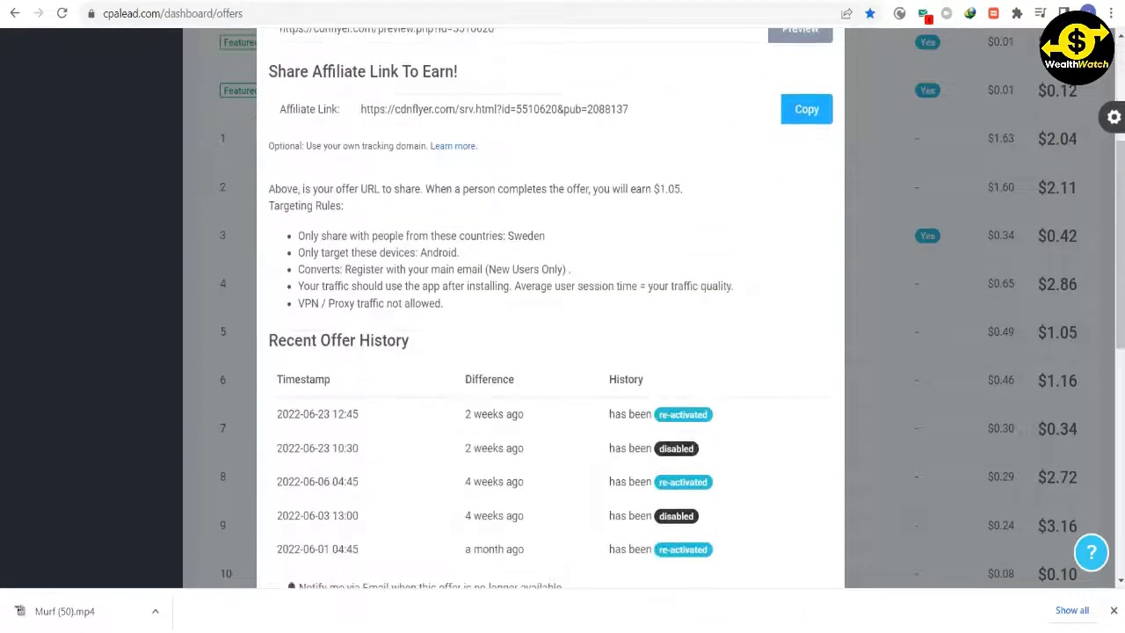
{"action": "scroll", "coordinate": [550, 307], "scroll_direction": "down", "scroll_amount": 2}
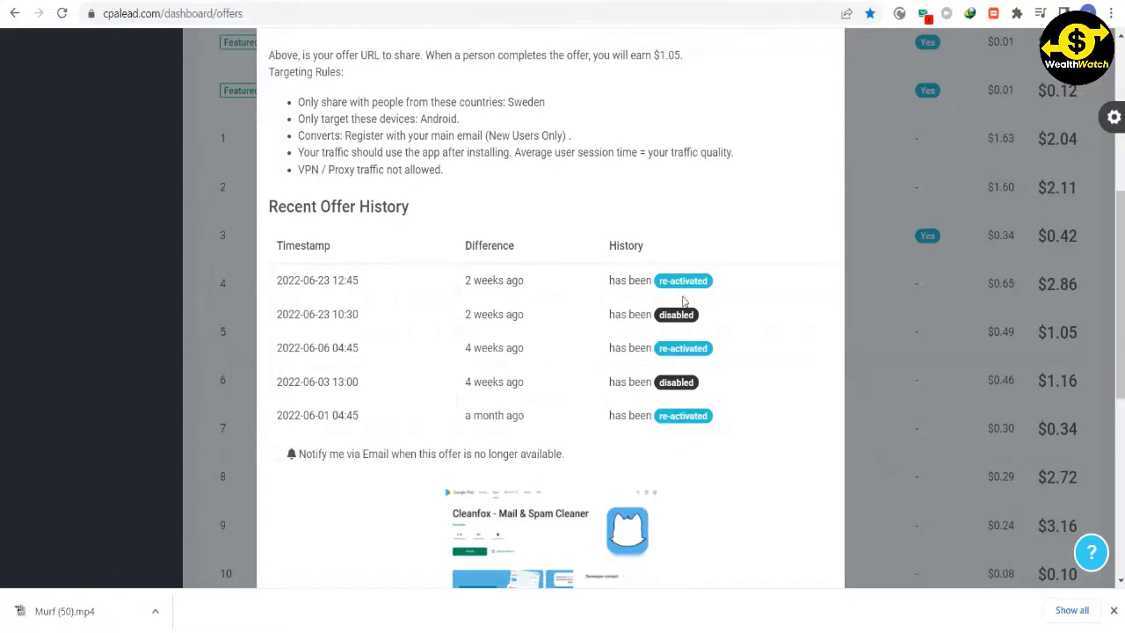
{"action": "scroll", "coordinate": [683, 301], "scroll_direction": "down", "scroll_amount": 2}
{"action": "scroll", "coordinate": [615, 365], "scroll_direction": "down", "scroll_amount": 2}
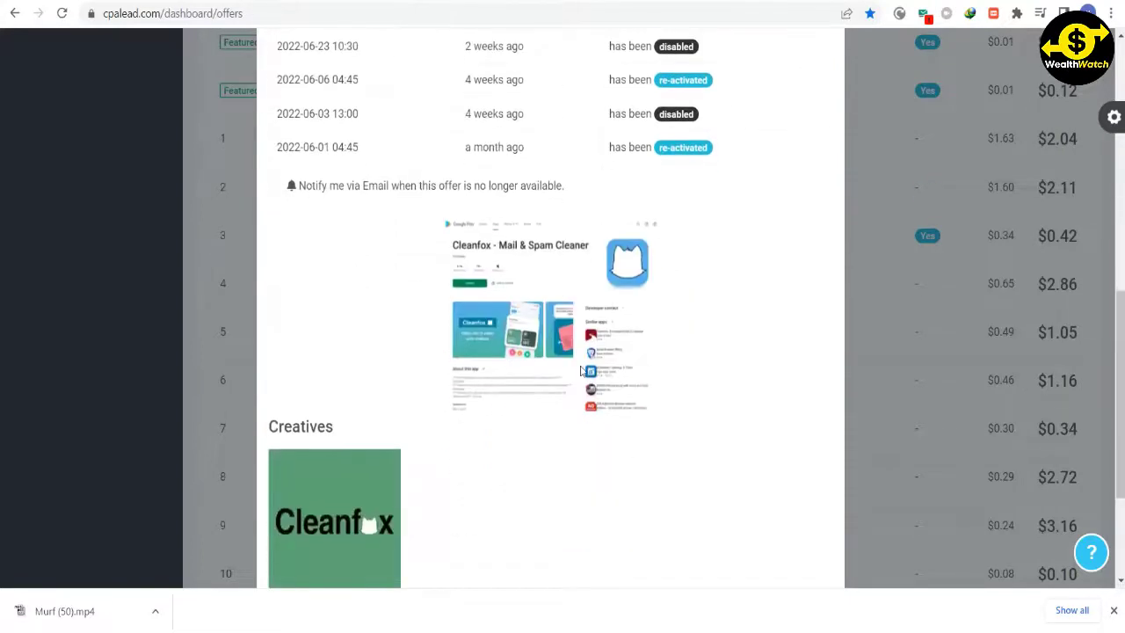
{"action": "scroll", "coordinate": [580, 370], "scroll_direction": "down", "scroll_amount": 2}
{"action": "scroll", "coordinate": [323, 358], "scroll_direction": "down", "scroll_amount": 1}
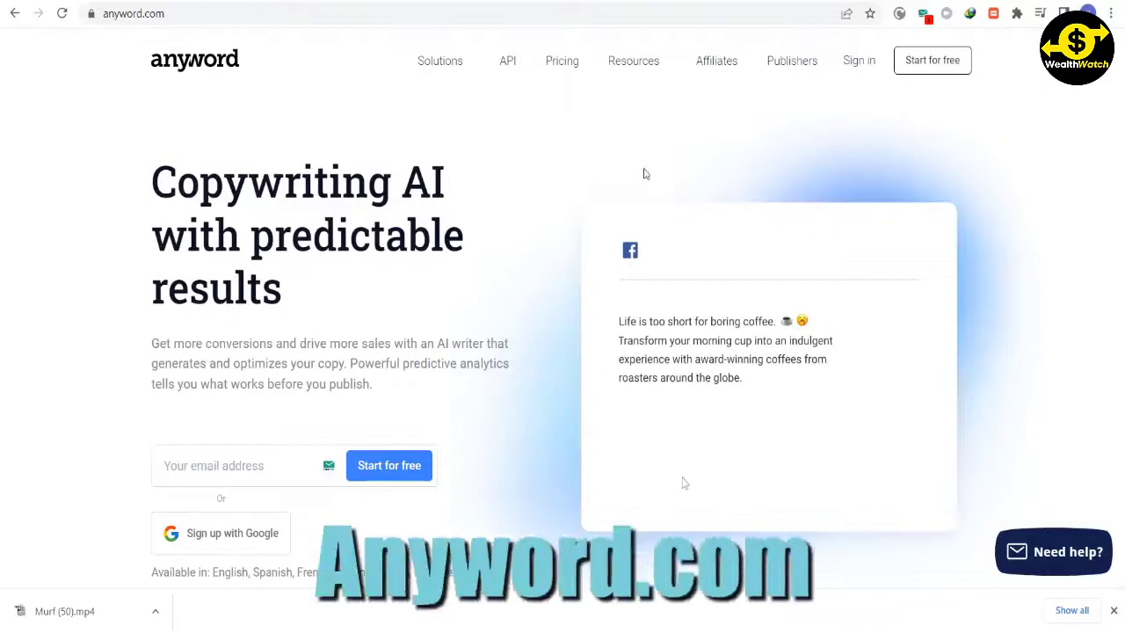
Enter the Anyword account via Start for free and open the empty Blog Wizard projects page.
{"action": "left_click", "coordinate": [933, 68]}
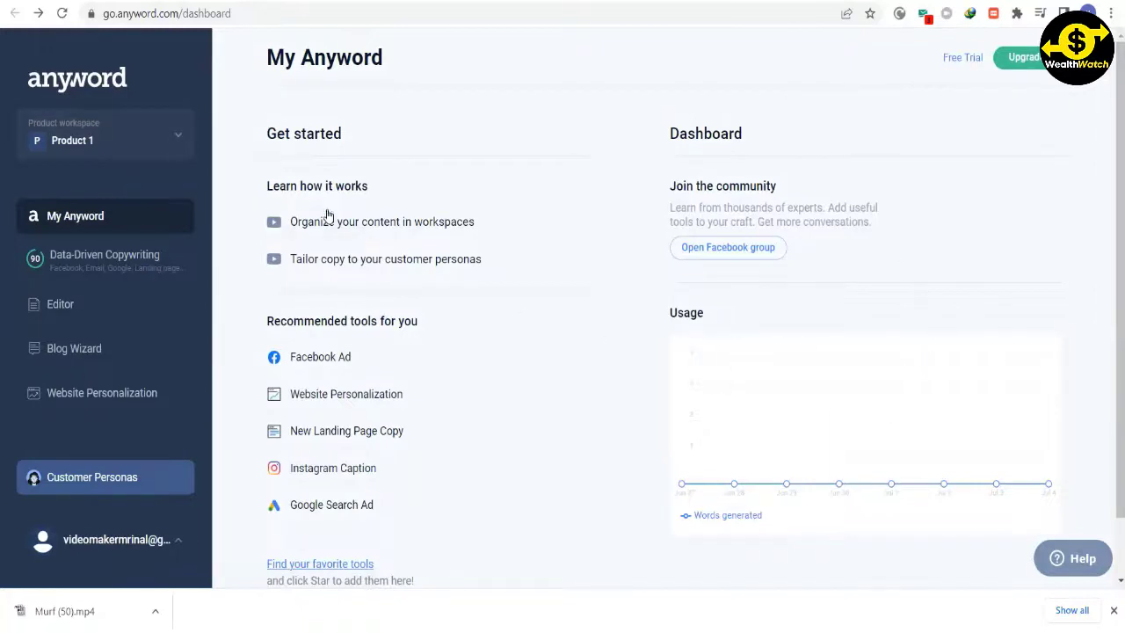
{"action": "scroll", "coordinate": [668, 308], "scroll_direction": "down", "scroll_amount": 1}
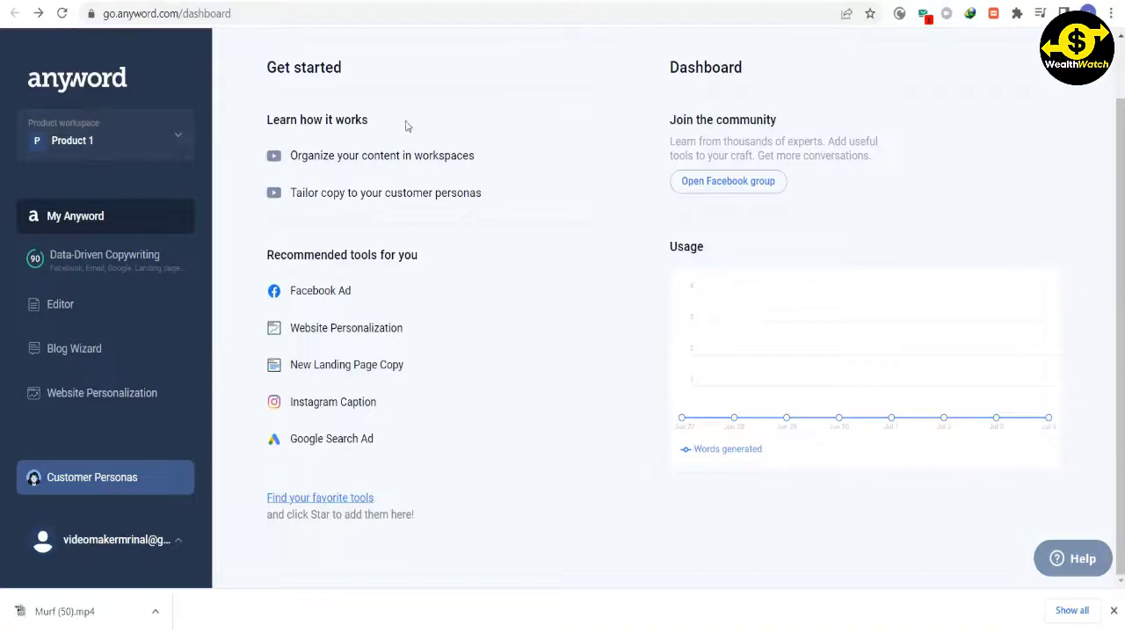
{"action": "left_click", "coordinate": [68, 361]}
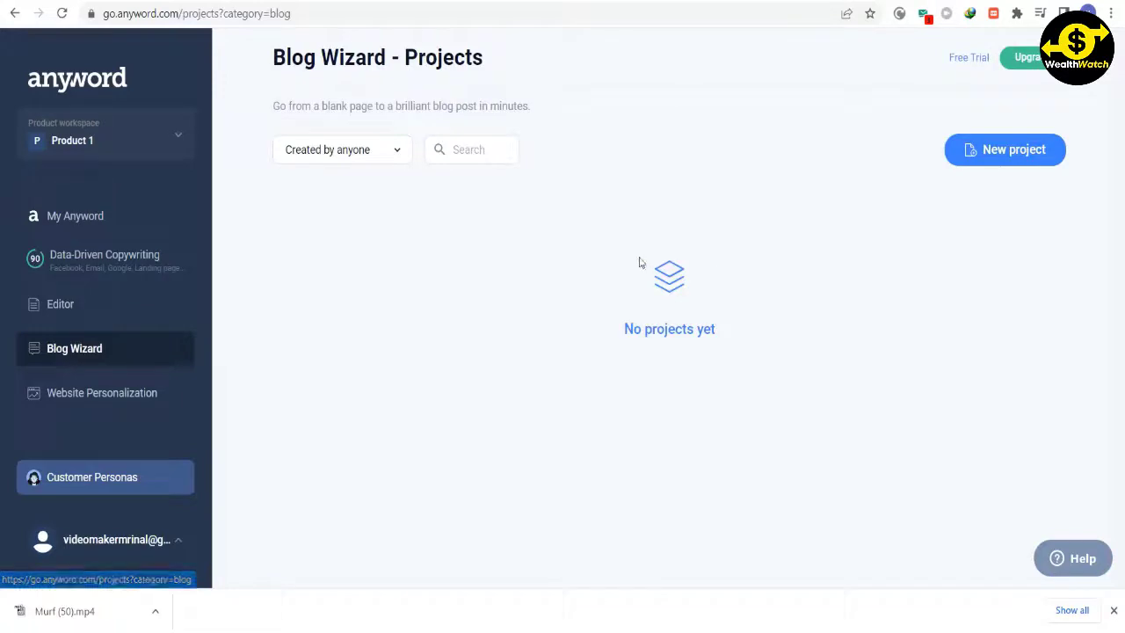
Create a new Blog Post project, then select the next-paragraph passage in the Notepad script.
{"action": "left_click", "coordinate": [985, 155]}
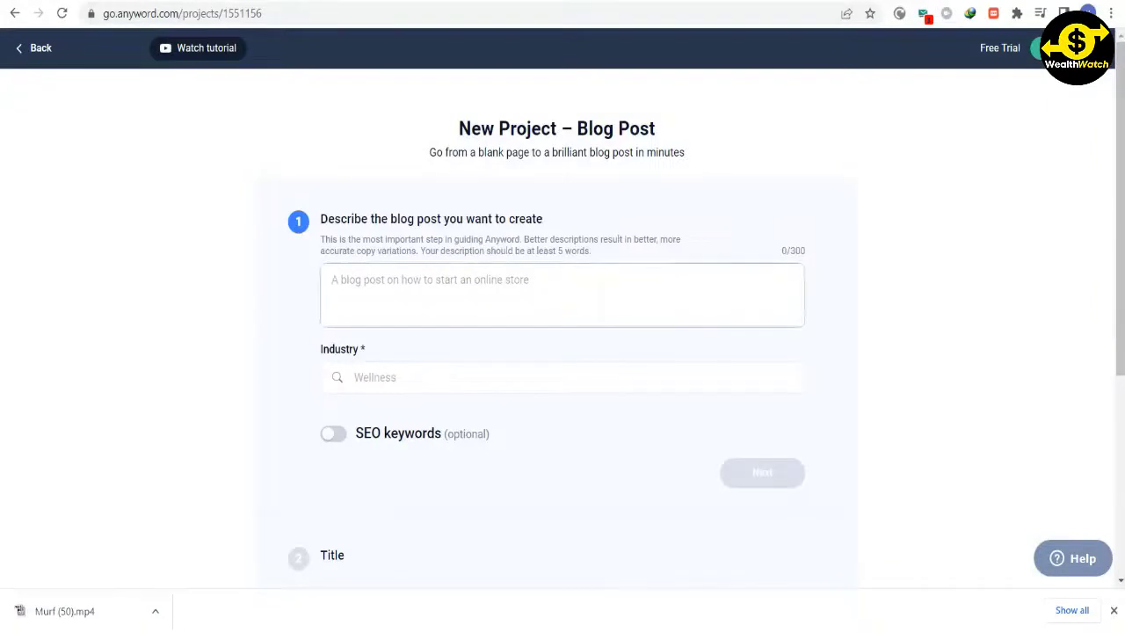
{"action": "scroll", "coordinate": [563, 351], "scroll_direction": "down", "scroll_amount": 4}
{"action": "scroll", "coordinate": [484, 266], "scroll_direction": "up", "scroll_amount": 4}
{"action": "left_click", "coordinate": [84, 258]}
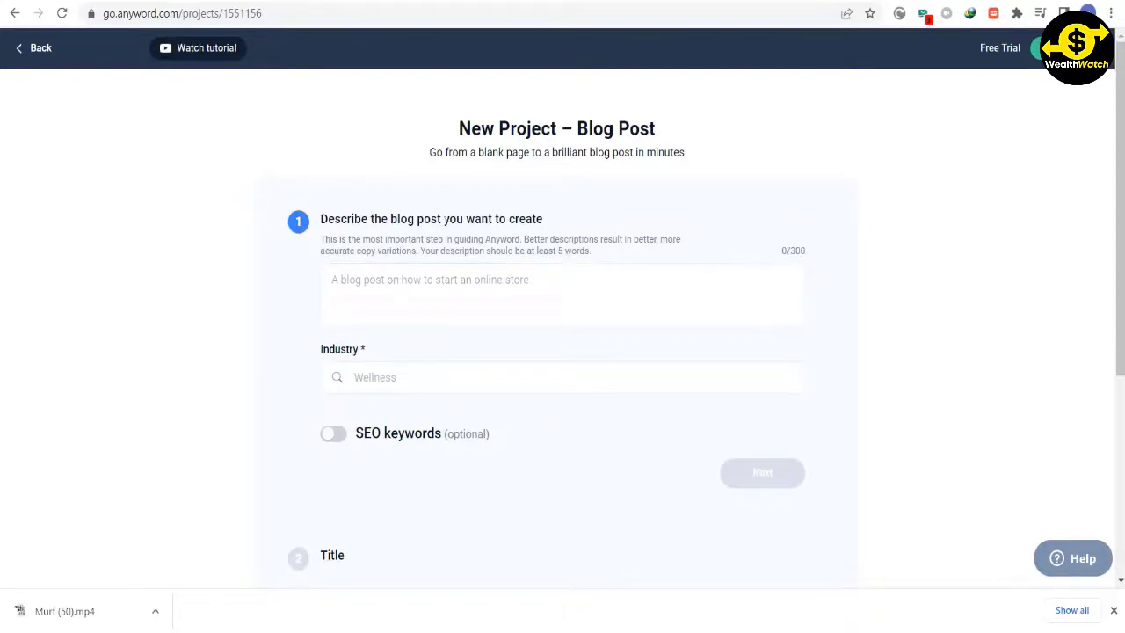
{"action": "key", "text": "alt+Tab"}
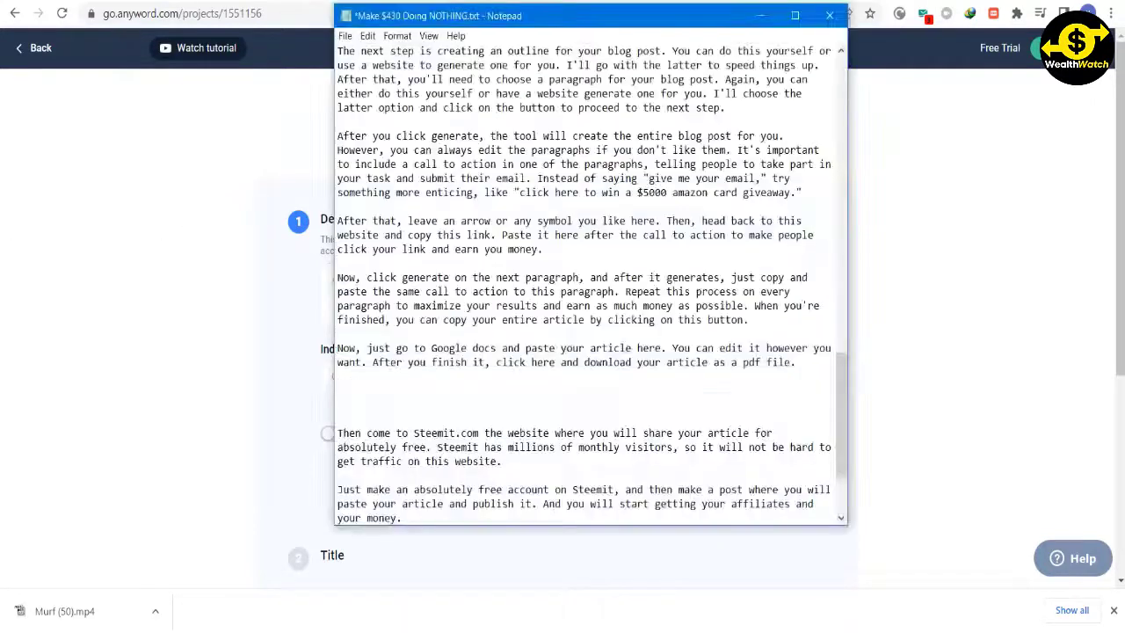
{"action": "left_click_drag", "start_coordinate": [747, 320], "coordinate": [339, 264]}
Paste the copied script paragraph into the blog description (294/300 characters).
{"action": "key", "text": "ctrl+c"}
{"action": "key", "text": "alt+Tab"}
{"action": "left_click", "coordinate": [343, 299]}
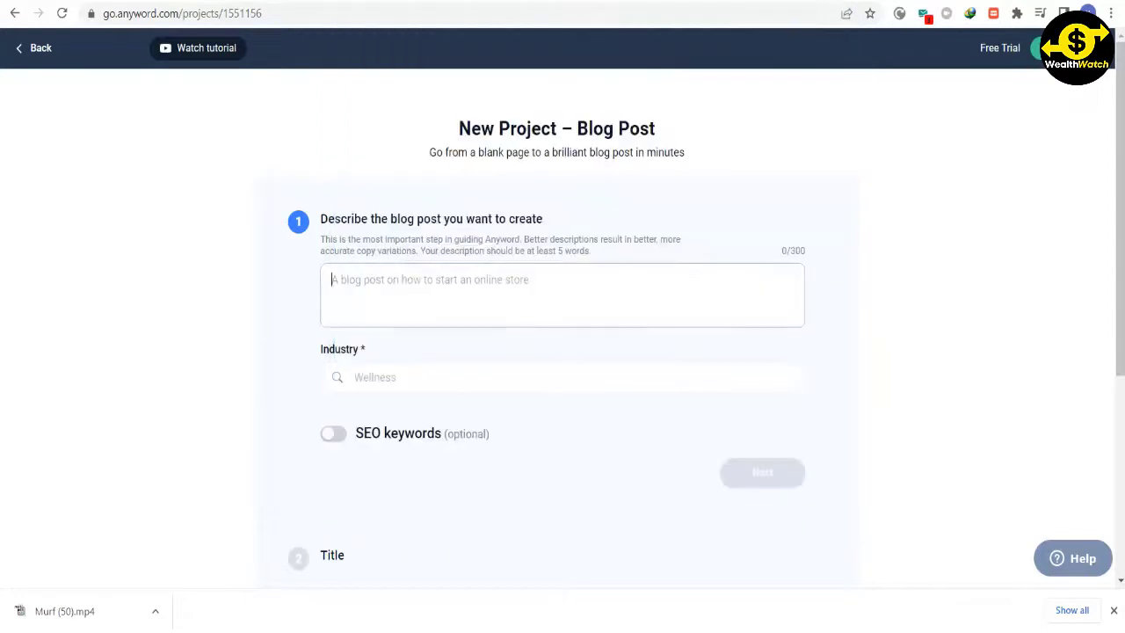
{"action": "key", "text": "ctrl+v"}
{"action": "key", "text": "Tab"}
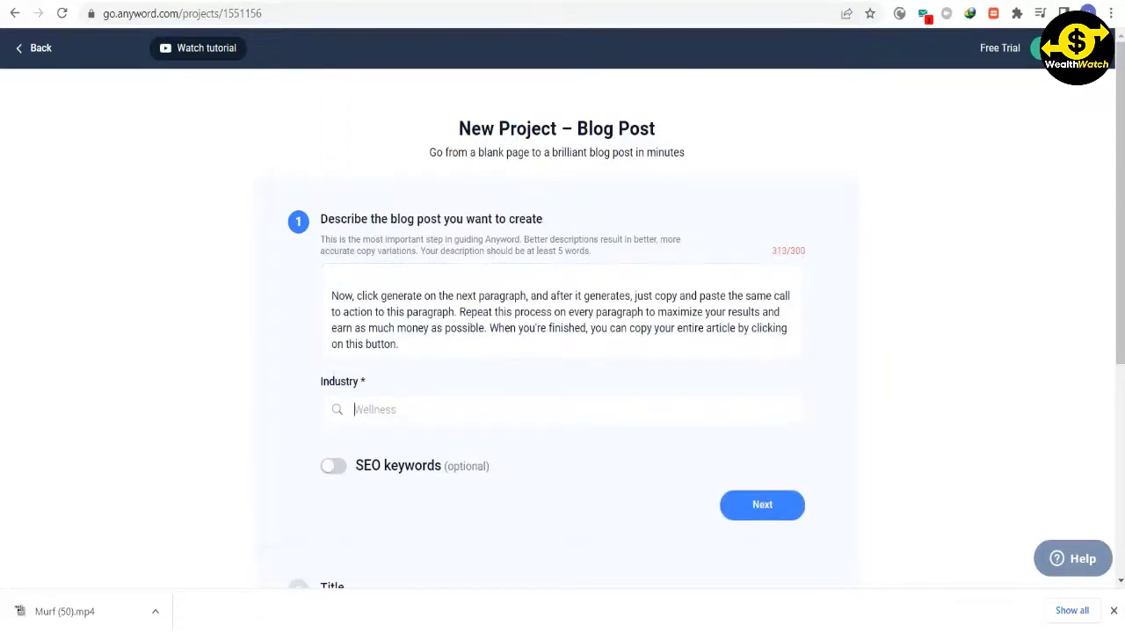
{"action": "scroll", "coordinate": [307, 246], "scroll_direction": "down", "scroll_amount": 3}
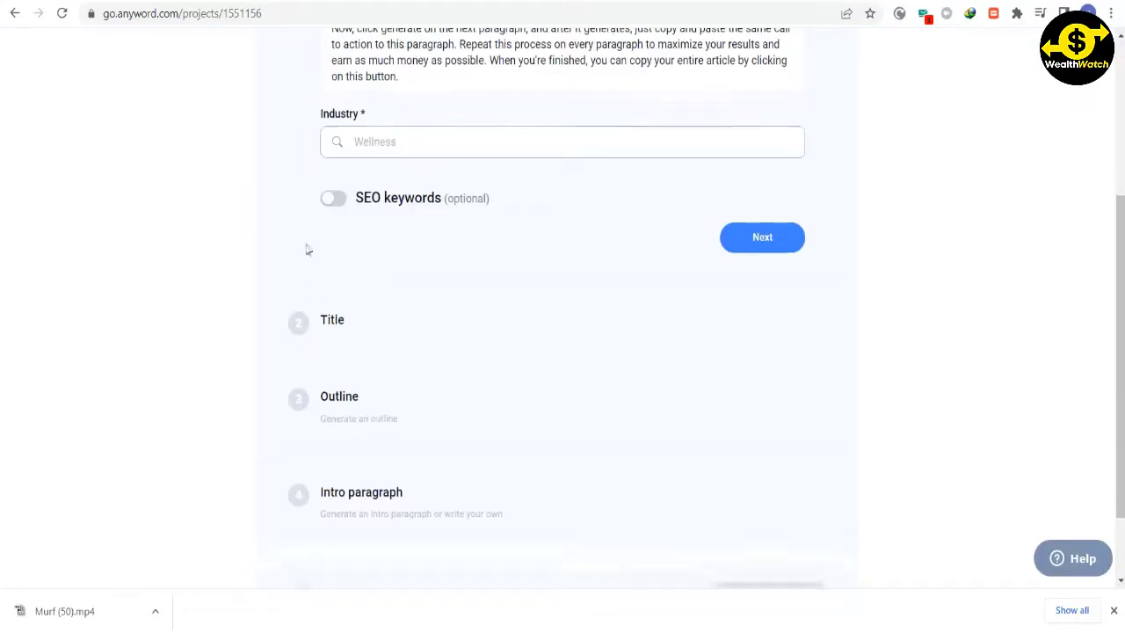
Enable SEO keywords with target 'google' and related 'dock', then submit the form step.
{"action": "left_click", "coordinate": [334, 201]}
{"action": "left_click", "coordinate": [562, 304]}
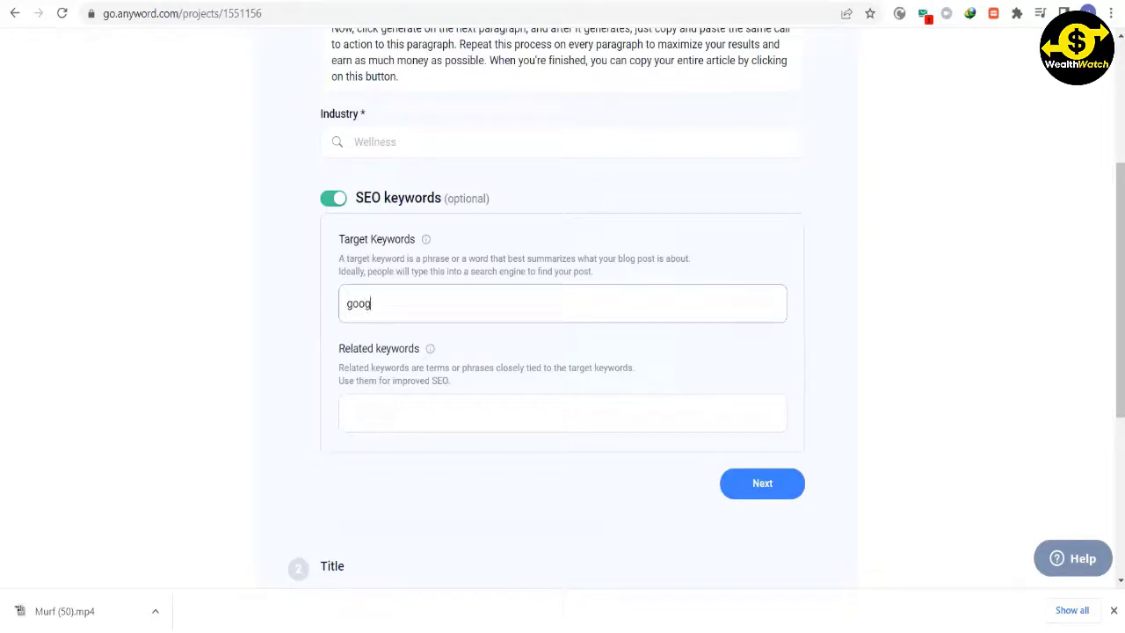
{"action": "key", "text": "Tab"}
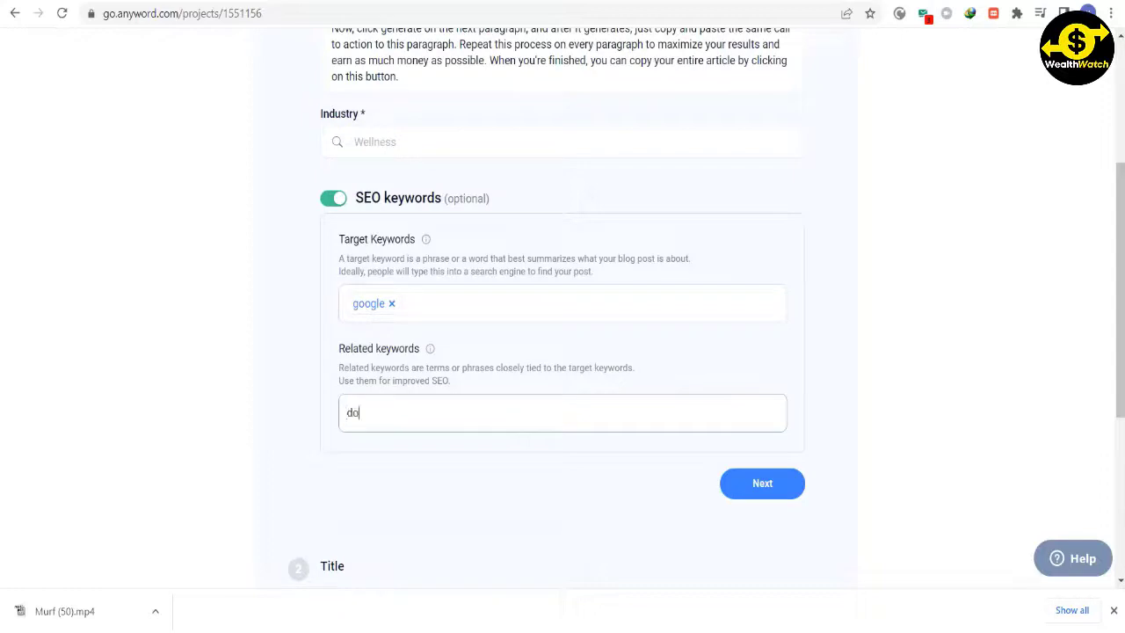
{"action": "scroll", "coordinate": [562, 351], "scroll_direction": "down", "scroll_amount": 1}
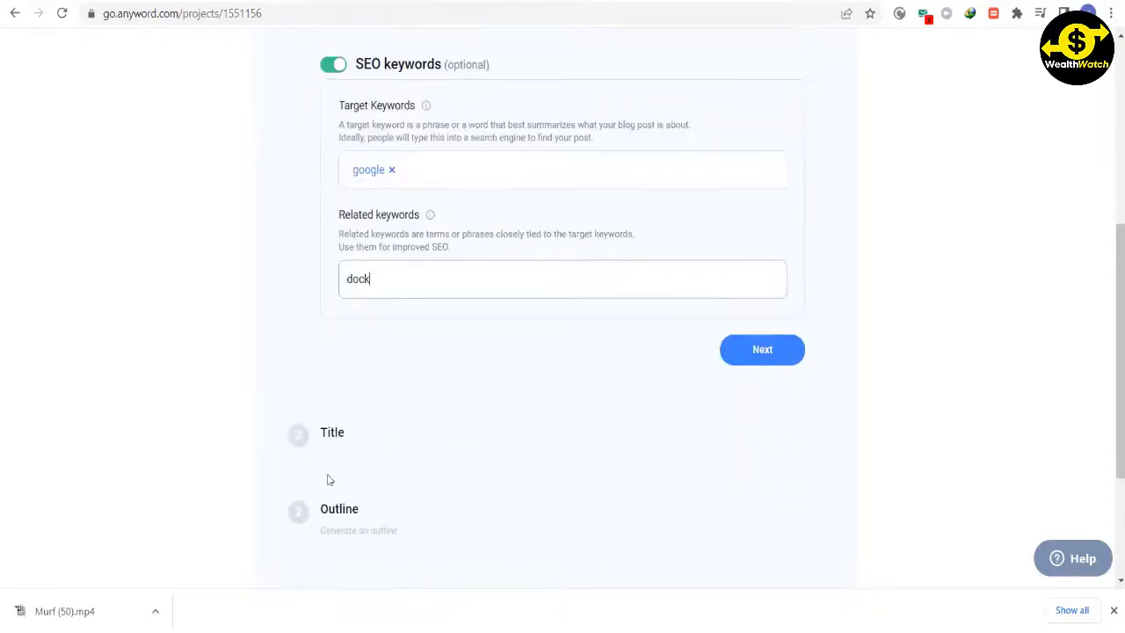
{"action": "key", "text": "Return"}
{"action": "scroll", "coordinate": [360, 477], "scroll_direction": "down", "scroll_amount": 2}
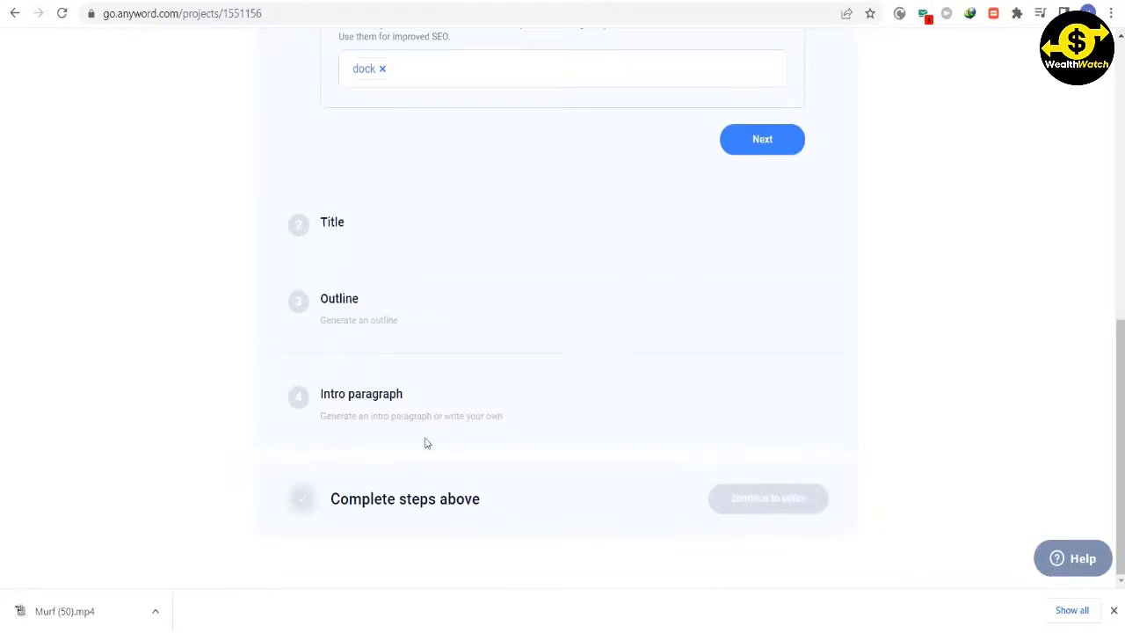
{"action": "scroll", "coordinate": [763, 210], "scroll_direction": "up", "scroll_amount": 2}
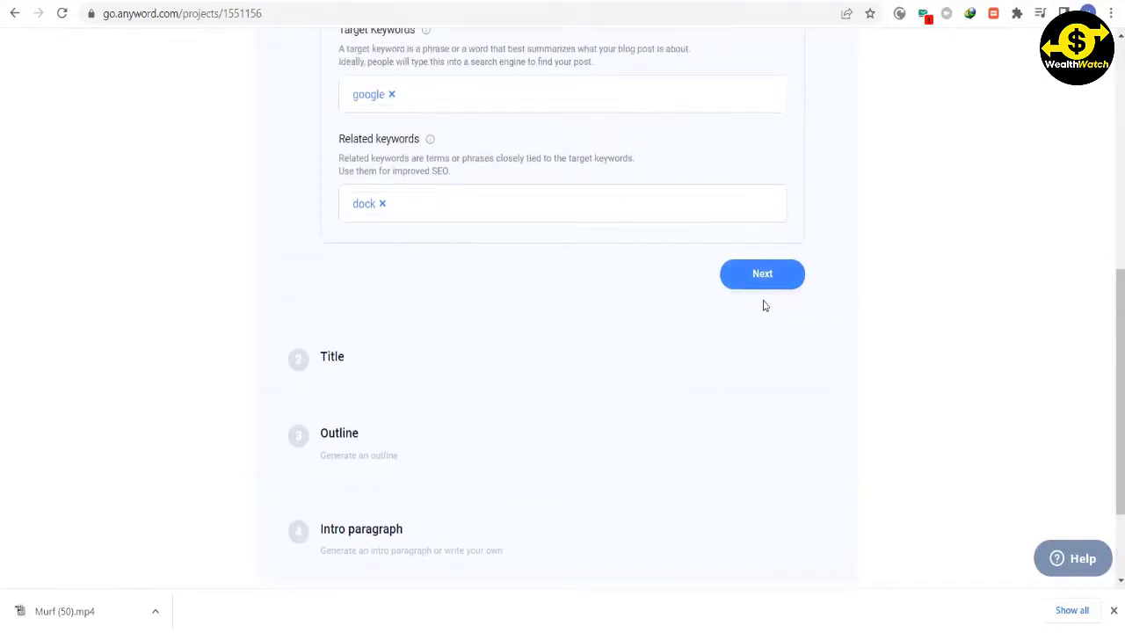
{"action": "left_click", "coordinate": [766, 280]}
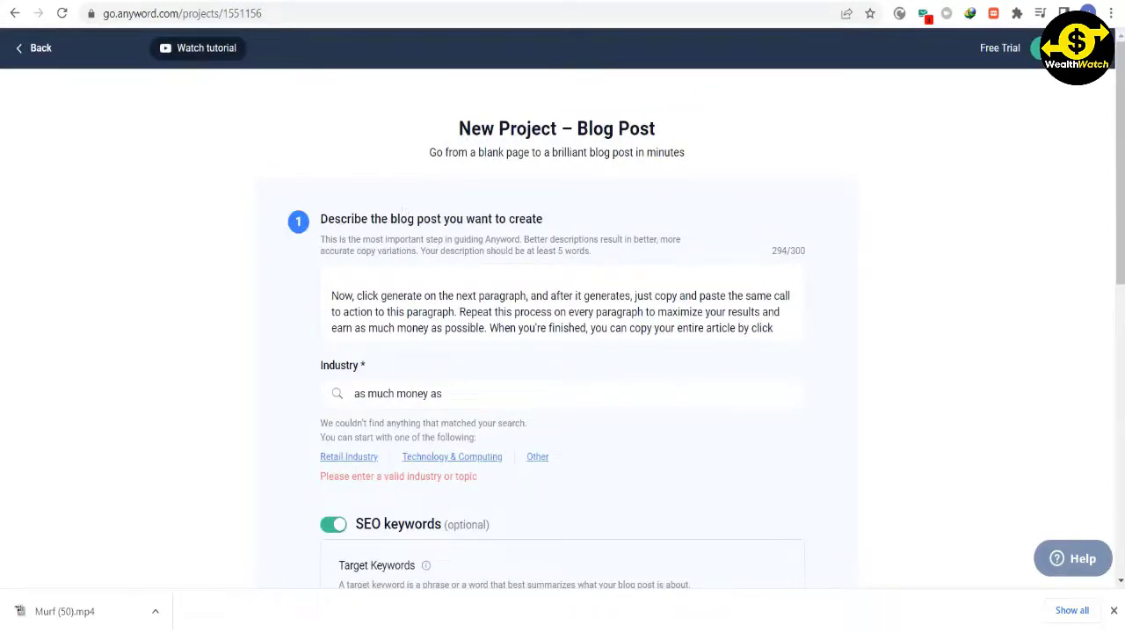
Scroll through the unfinished blog post form and return to the empty Blog Wizard projects list.
{"action": "scroll", "coordinate": [396, 235], "scroll_direction": "down", "scroll_amount": 2}
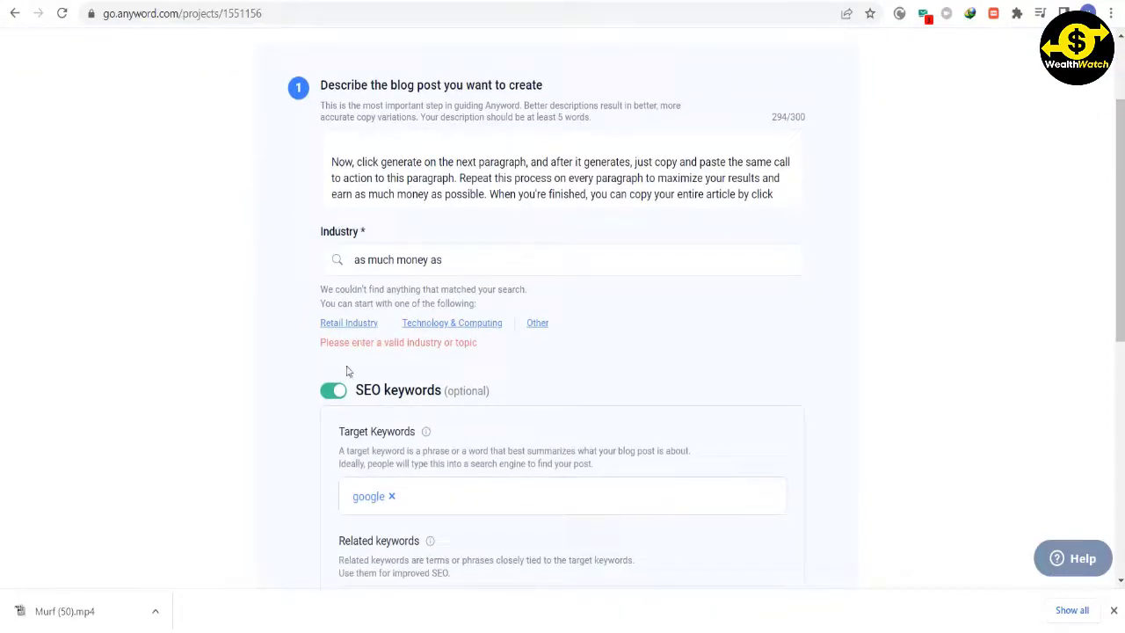
{"action": "scroll", "coordinate": [479, 428], "scroll_direction": "down", "scroll_amount": 2}
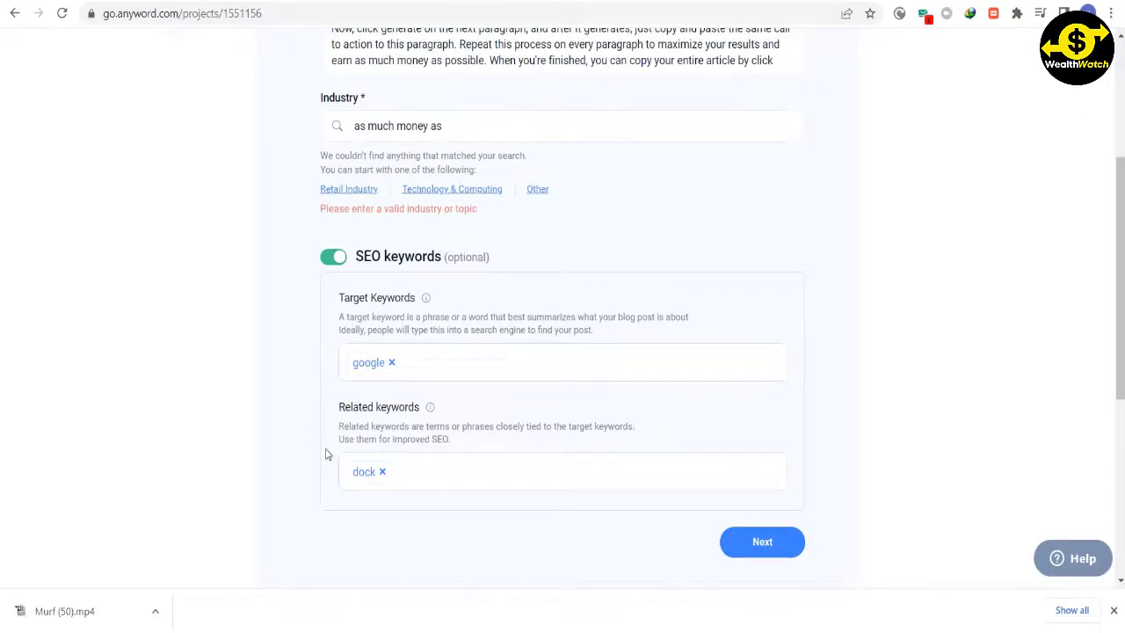
{"action": "scroll", "coordinate": [334, 450], "scroll_direction": "down", "scroll_amount": 2}
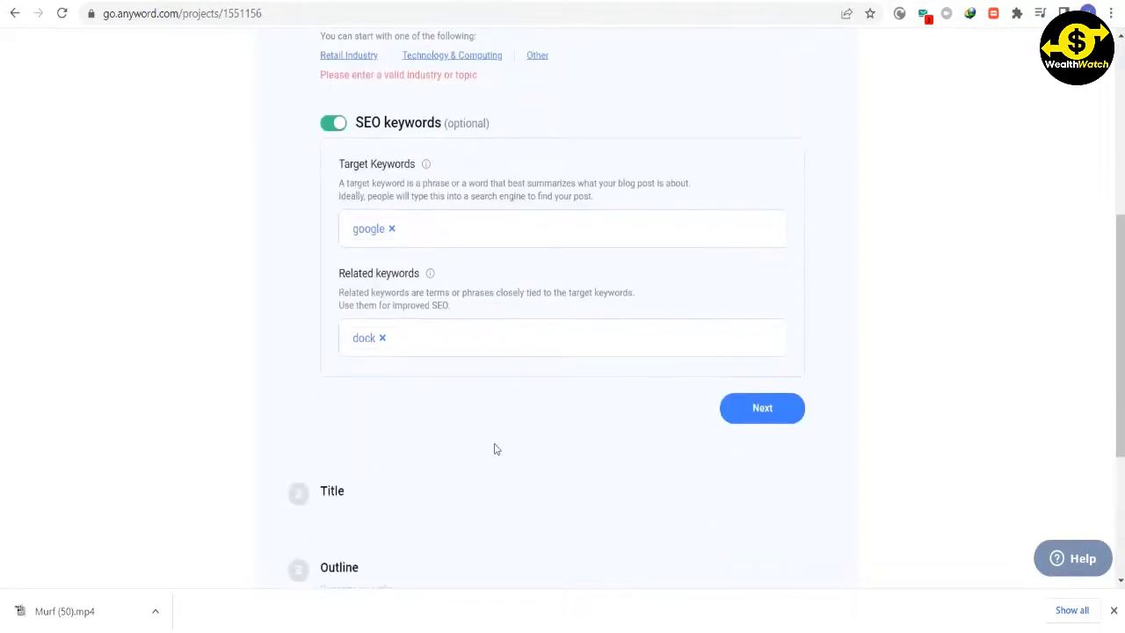
{"action": "scroll", "coordinate": [348, 489], "scroll_direction": "down", "scroll_amount": 2}
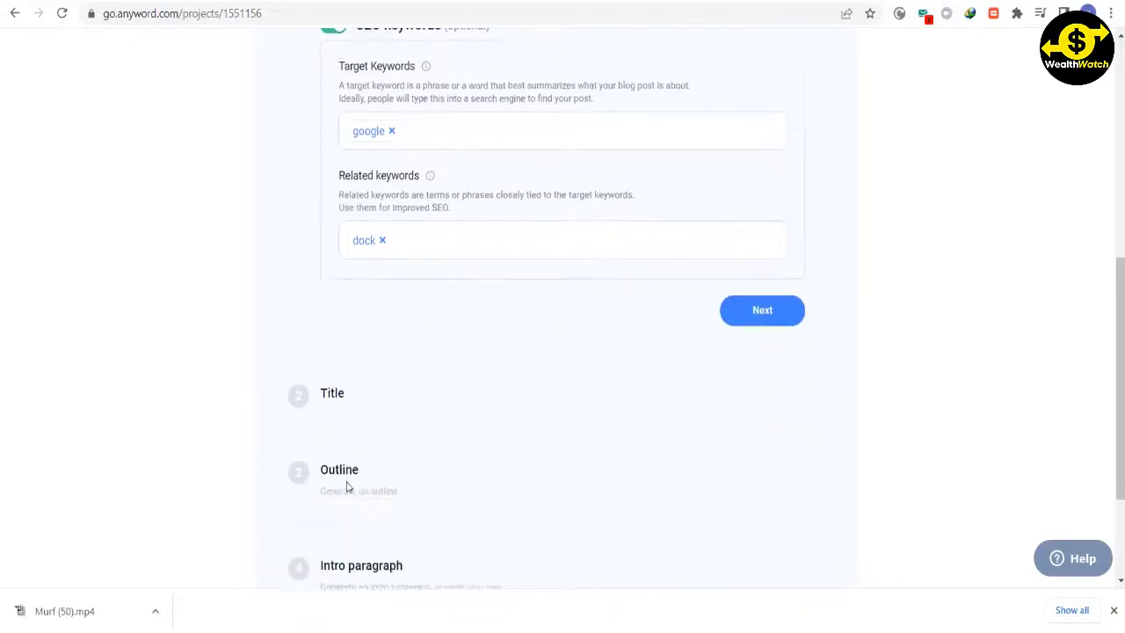
{"action": "scroll", "coordinate": [330, 496], "scroll_direction": "down", "scroll_amount": 2}
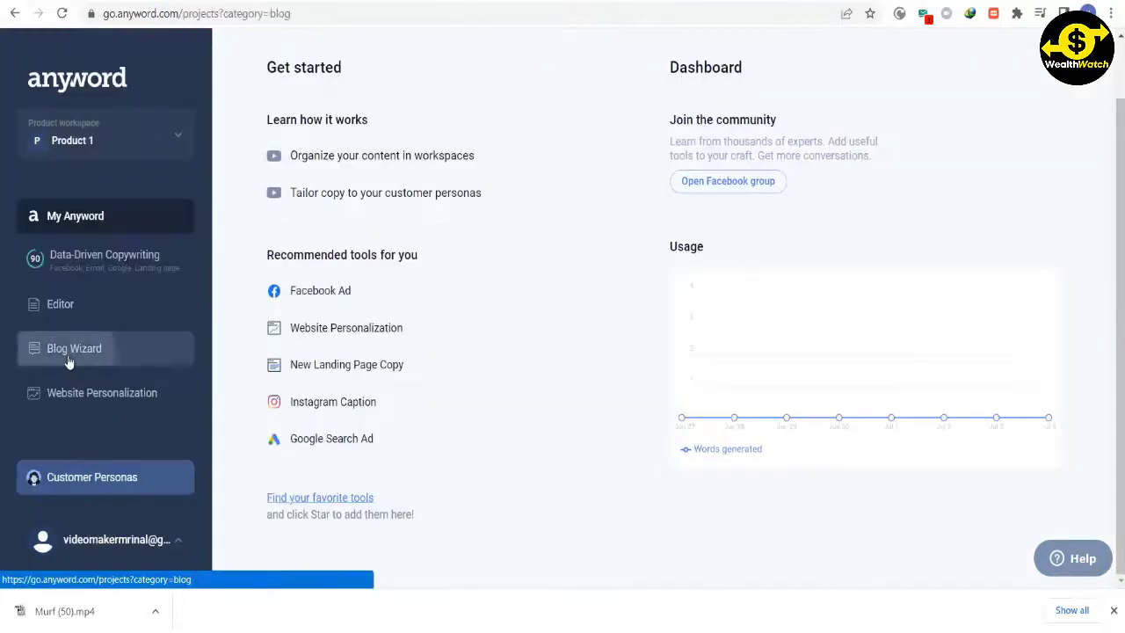
{"action": "left_click", "coordinate": [68, 361]}
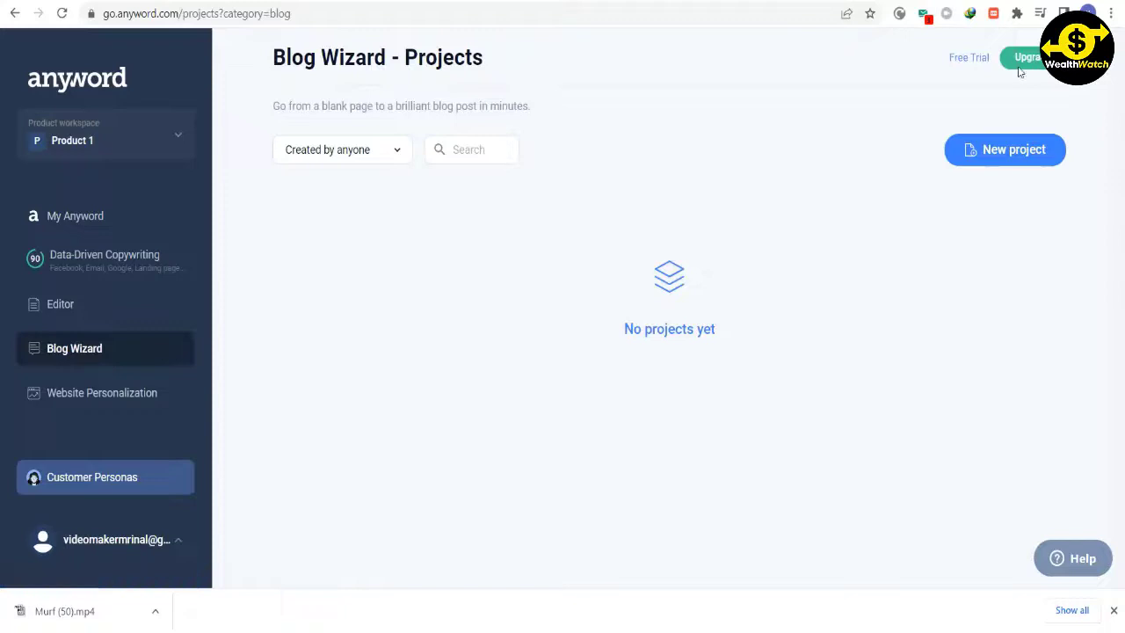
Start another new Blog Post project and clear focus from its description box.
{"action": "left_click", "coordinate": [986, 162]}
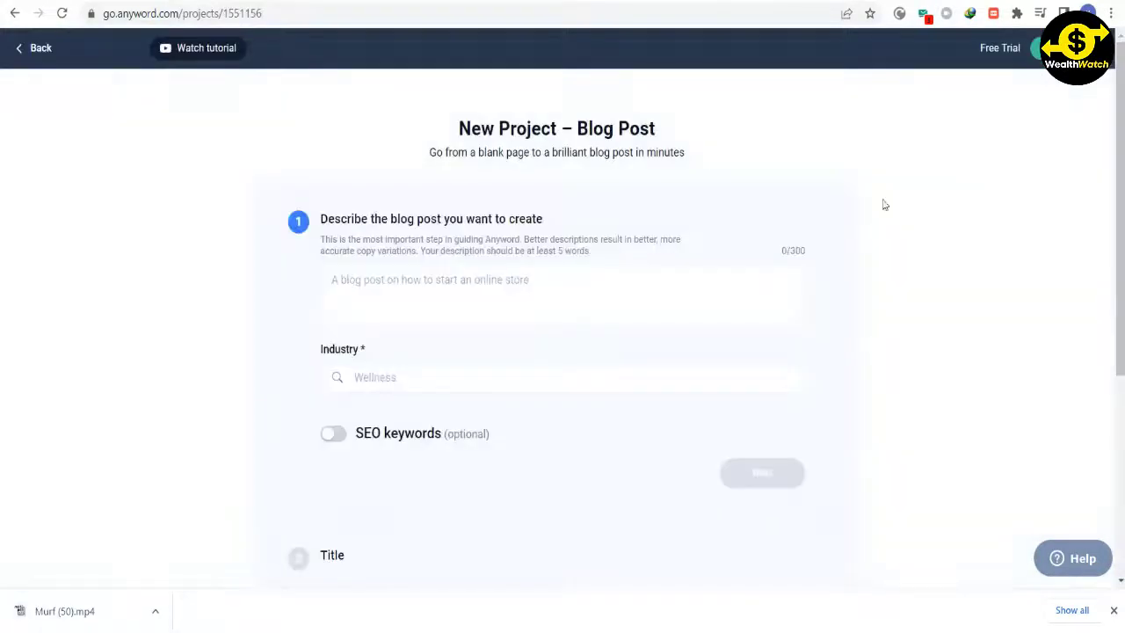
{"action": "scroll", "coordinate": [490, 269], "scroll_direction": "down", "scroll_amount": 4}
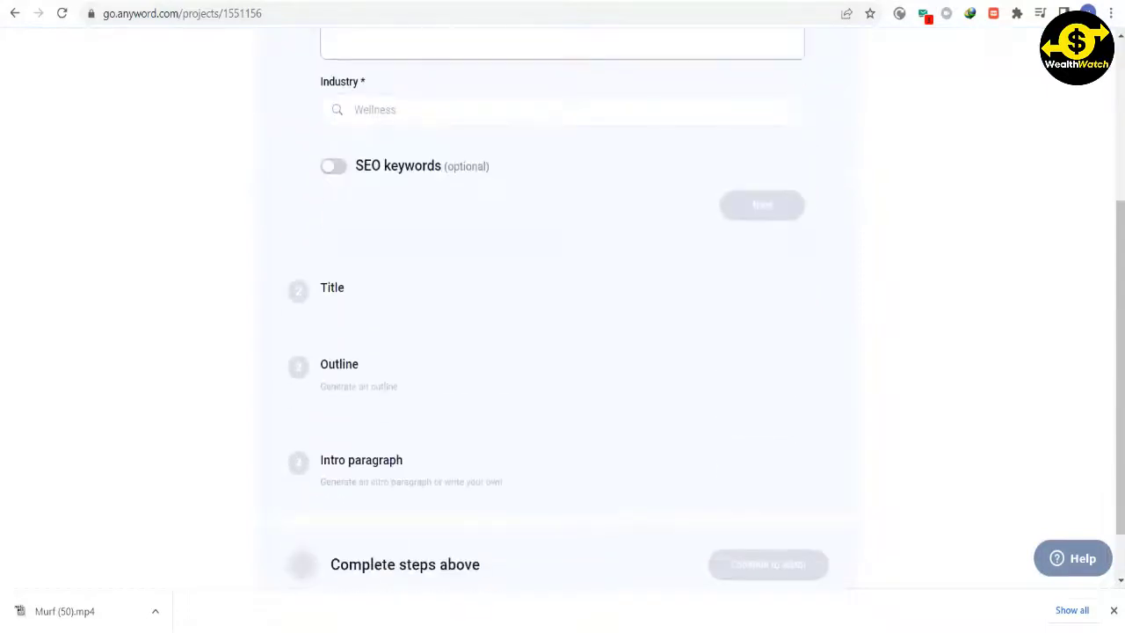
{"action": "scroll", "coordinate": [483, 266], "scroll_direction": "up", "scroll_amount": 3}
{"action": "scroll", "coordinate": [484, 267], "scroll_direction": "up", "scroll_amount": 1}
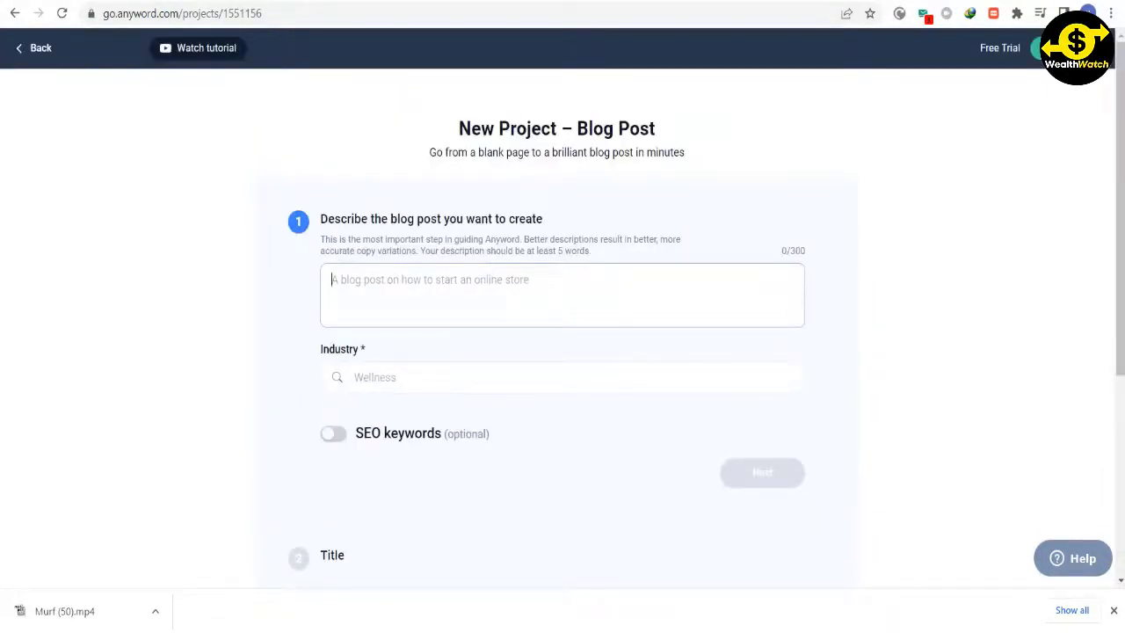
{"action": "left_click", "coordinate": [85, 265]}
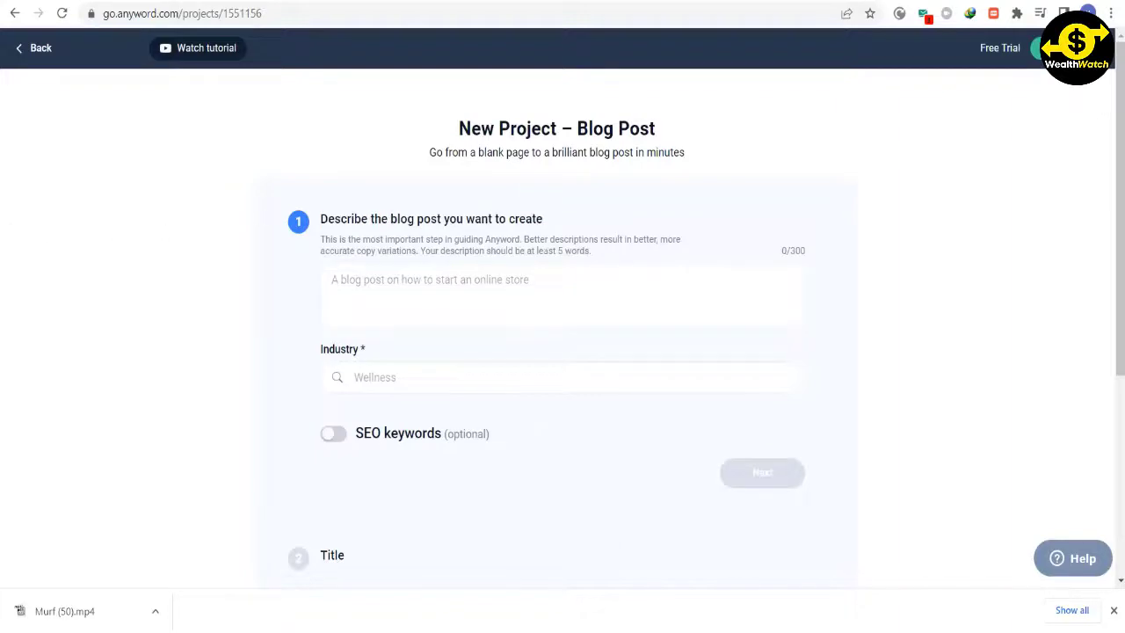
Copy the Notepad script paragraph about repeating the call to action back to the form.
{"action": "key", "text": "alt+Tab"}
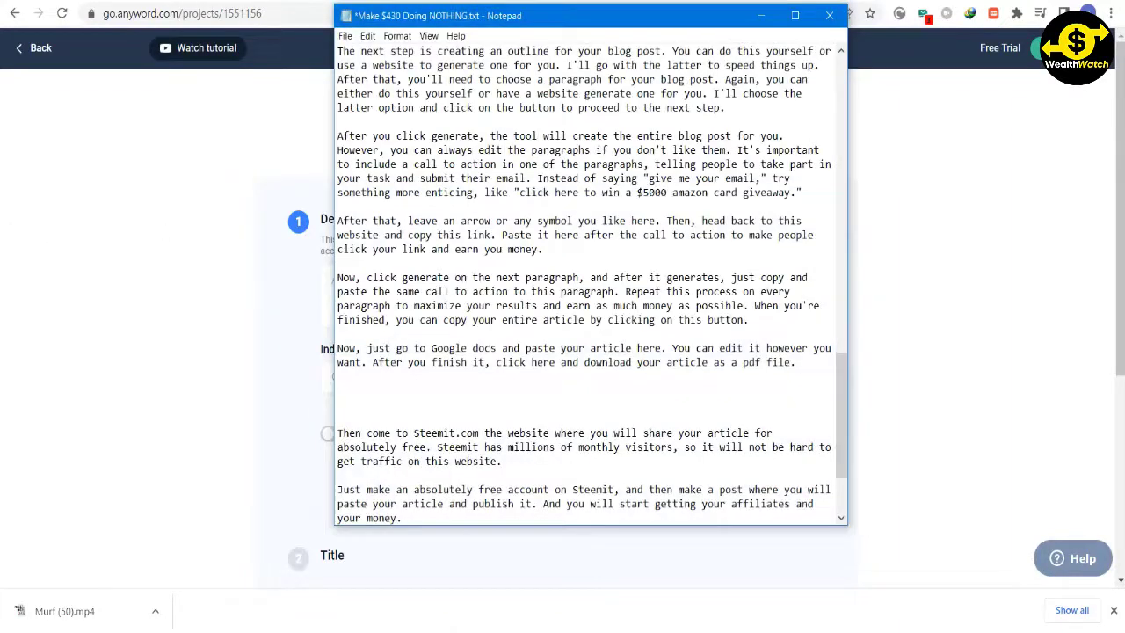
{"action": "left_click_drag", "start_coordinate": [748, 320], "coordinate": [337, 274]}
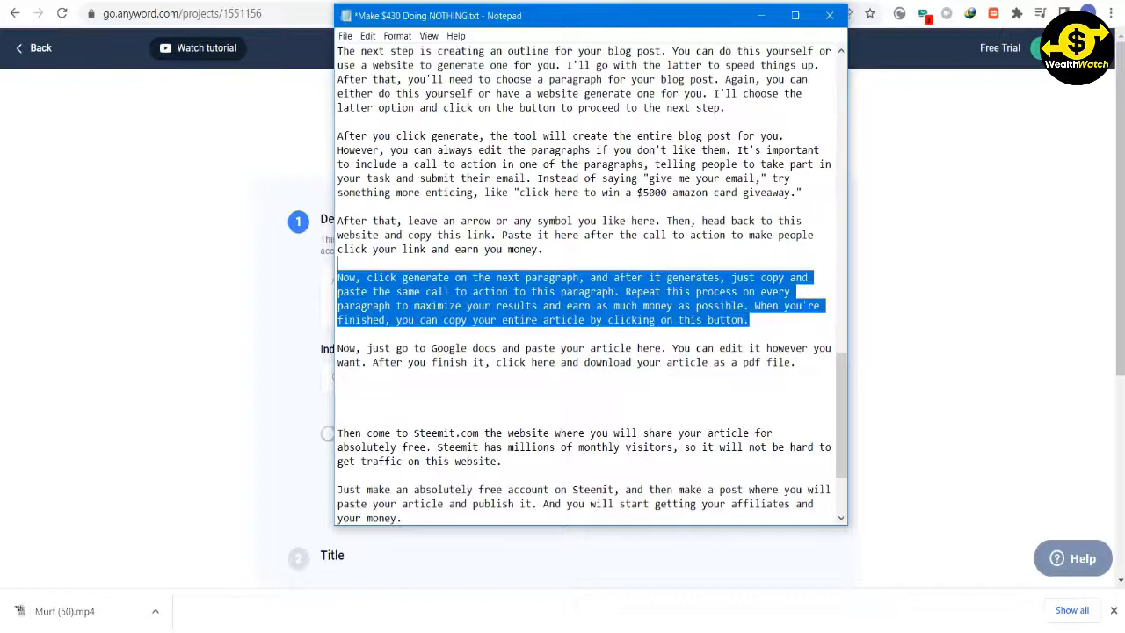
{"action": "key", "text": "ctrl+c"}
{"action": "key", "text": "alt+Tab"}
Paste the copied paragraph into the blog post description box.
{"action": "left_click", "coordinate": [563, 308]}
{"action": "key", "text": "ctrl+v"}
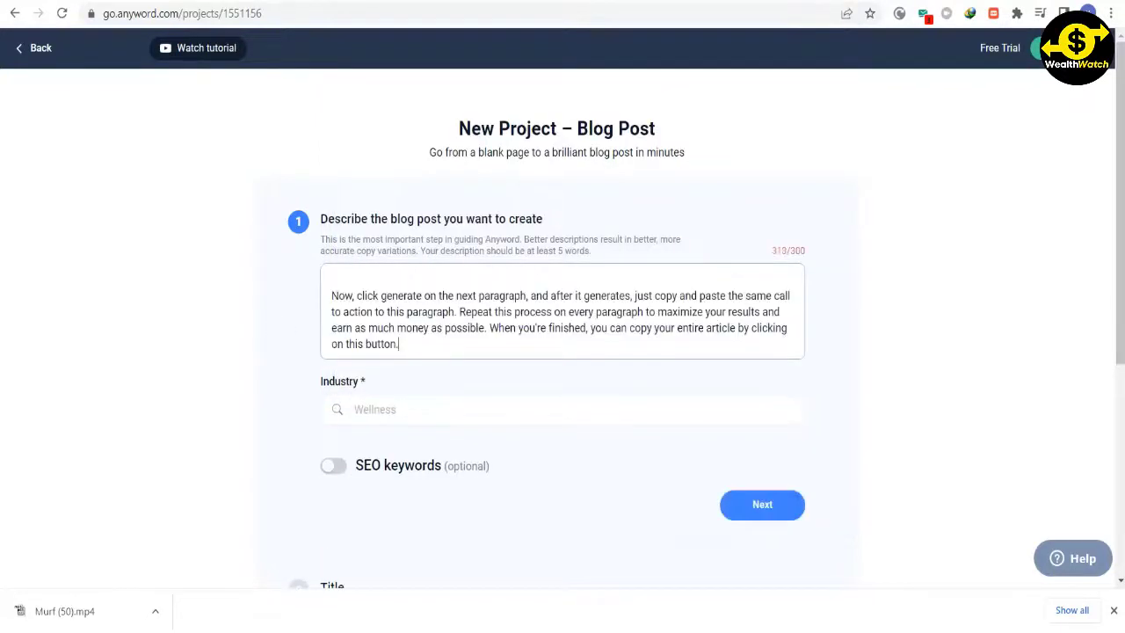
{"action": "key", "text": "Tab"}
Switch on SEO keywords and add 'google' as the target keyword.
{"action": "scroll", "coordinate": [493, 215], "scroll_direction": "down", "scroll_amount": 3}
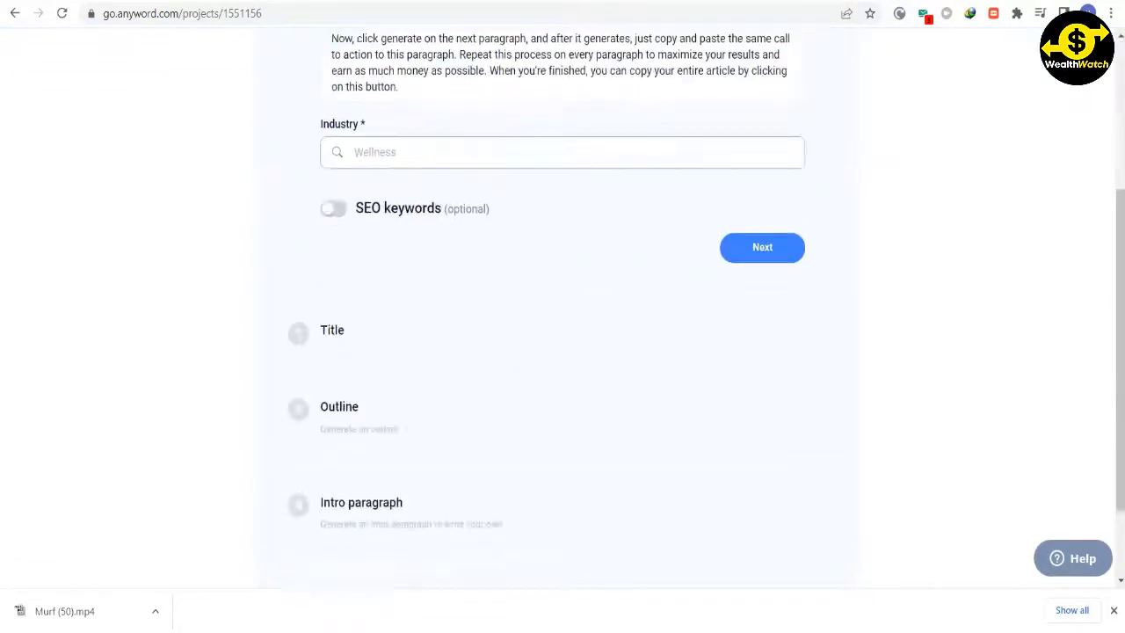
{"action": "left_click", "coordinate": [332, 199]}
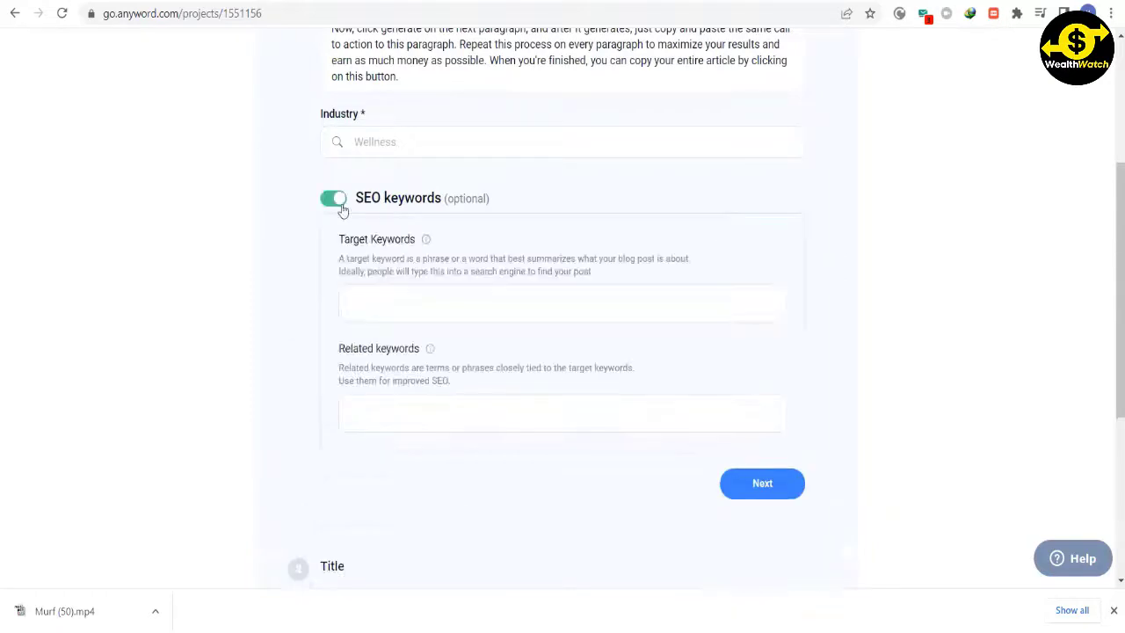
{"action": "left_click", "coordinate": [562, 303]}
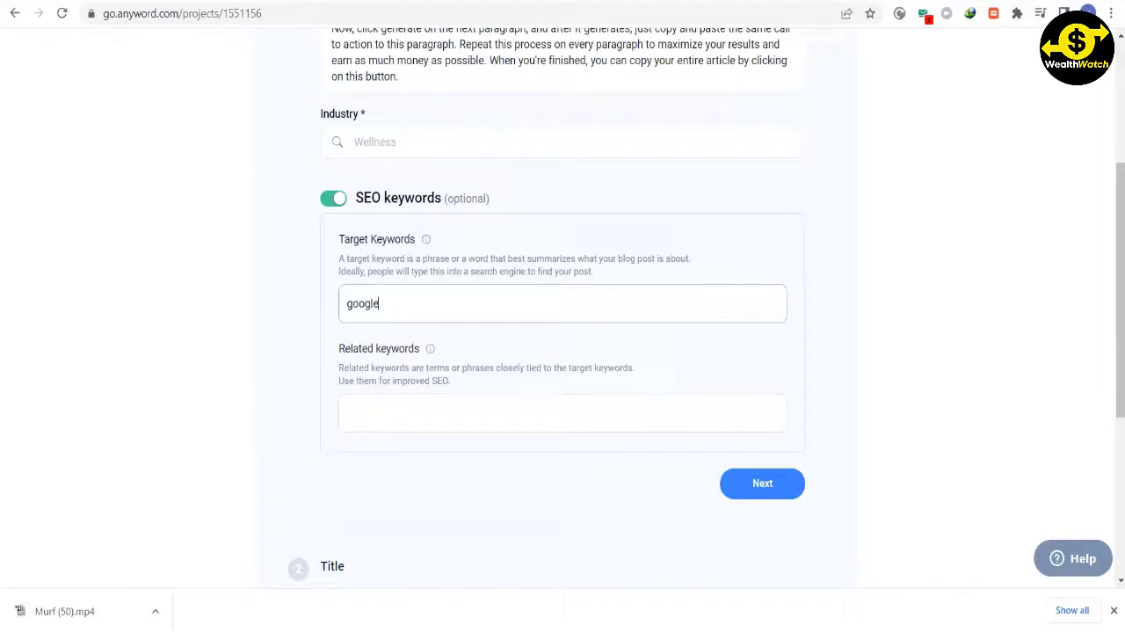
{"action": "key", "text": "Return"}
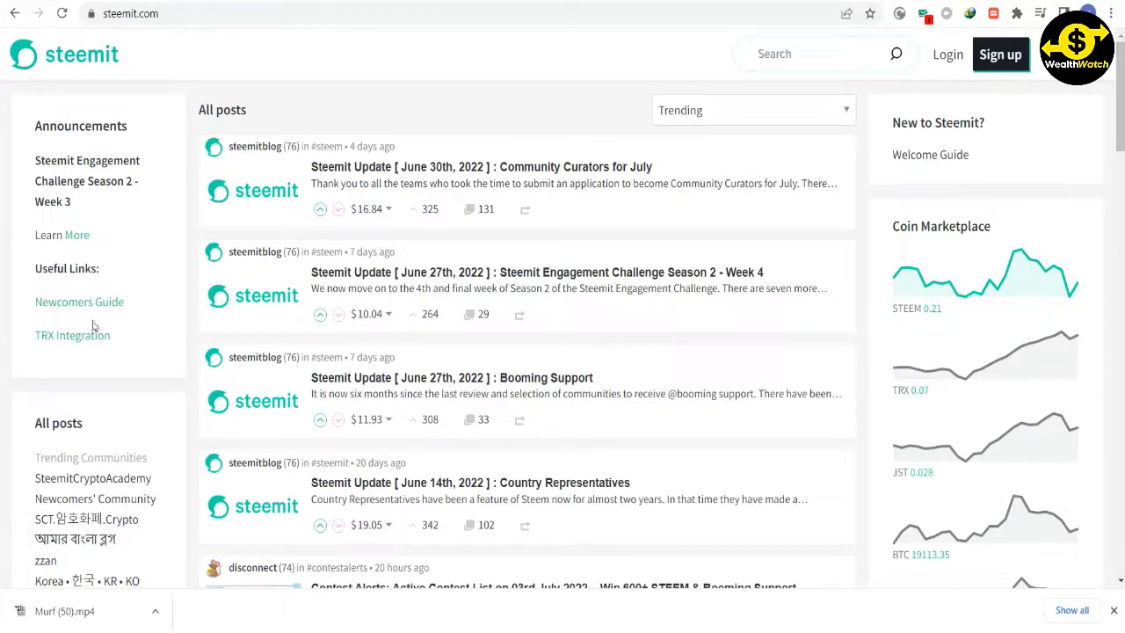
Scroll down the steemit.com All posts feed to browse more trending posts.
{"action": "scroll", "coordinate": [54, 404], "scroll_direction": "down", "scroll_amount": 3}
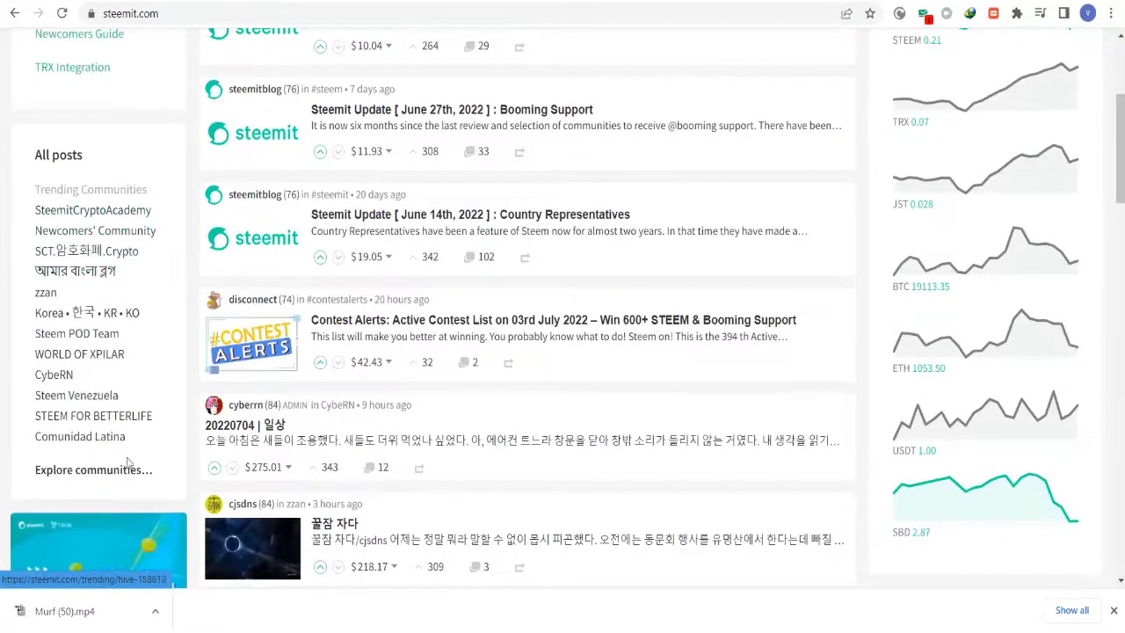
{"action": "scroll", "coordinate": [118, 510], "scroll_direction": "down", "scroll_amount": 6}
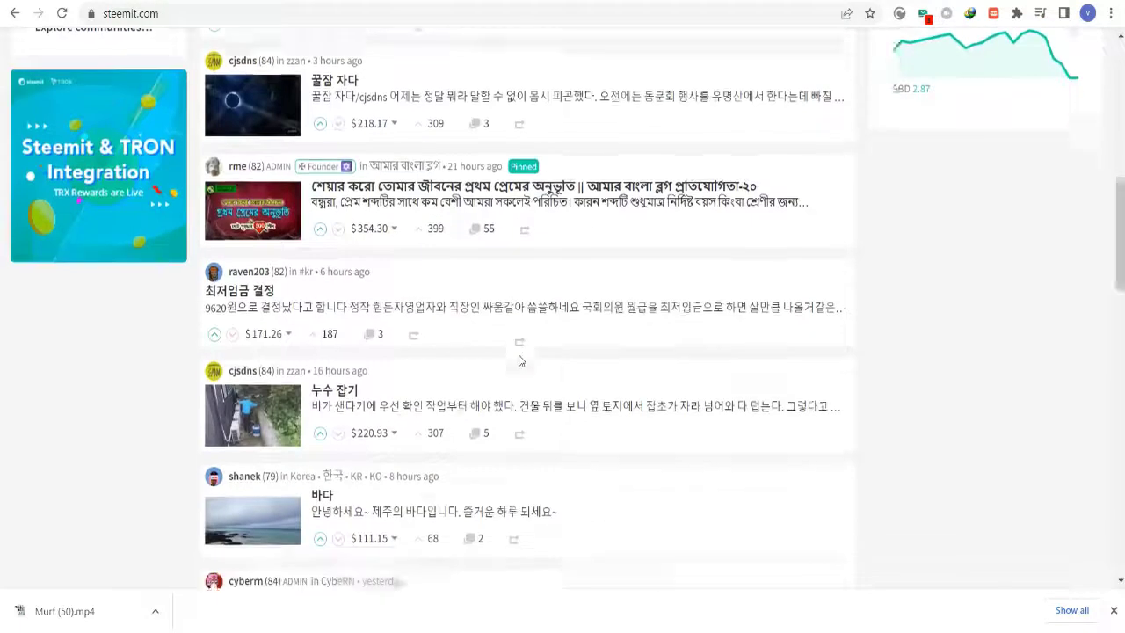
{"action": "scroll", "coordinate": [519, 360], "scroll_direction": "down", "scroll_amount": 7}
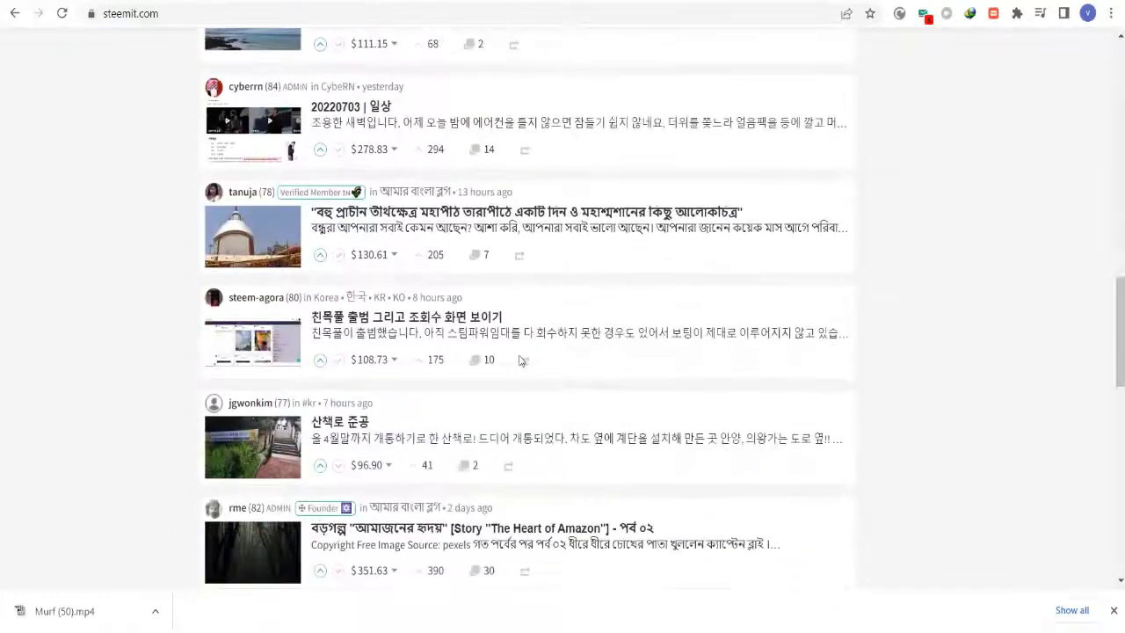